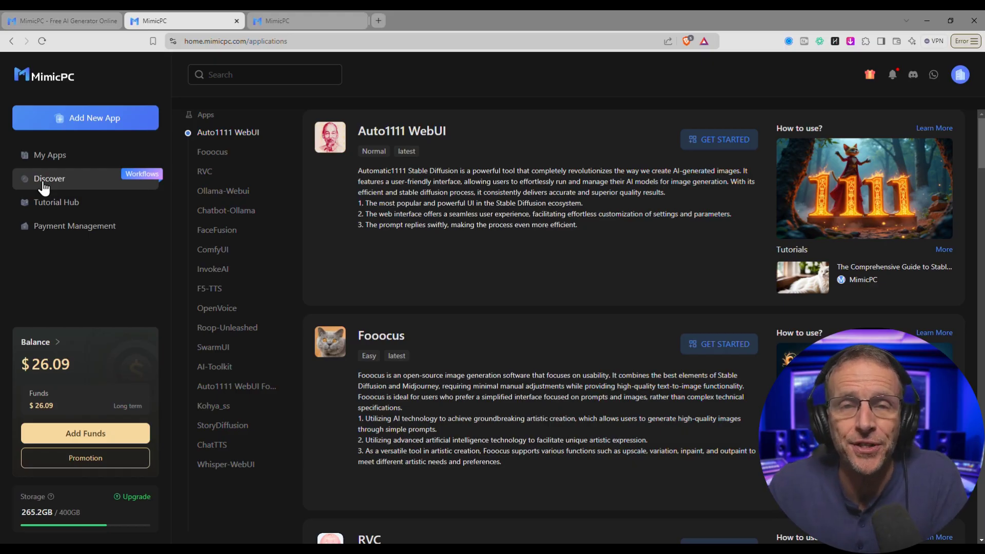
Switch over to check the running ComfyUI workflow tab
key("ctrl+Tab")
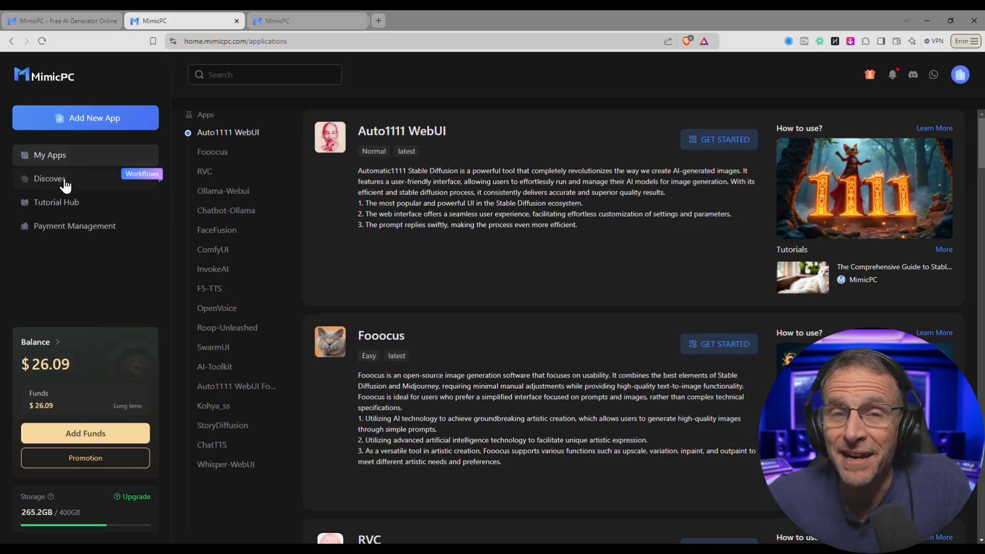
Browse the Workflows catalogue's Image Editing, 3D Creation, Restore & Upscale, Generate Images and Generate Videos categories
left_click(57, 183)
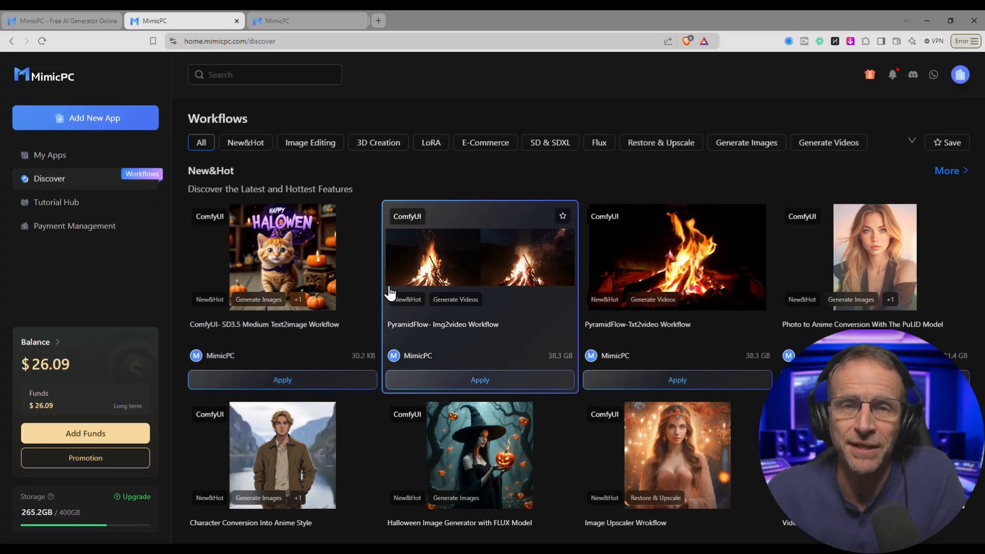
scroll(387, 288, "down", 4)
scroll(387, 288, "up", 4)
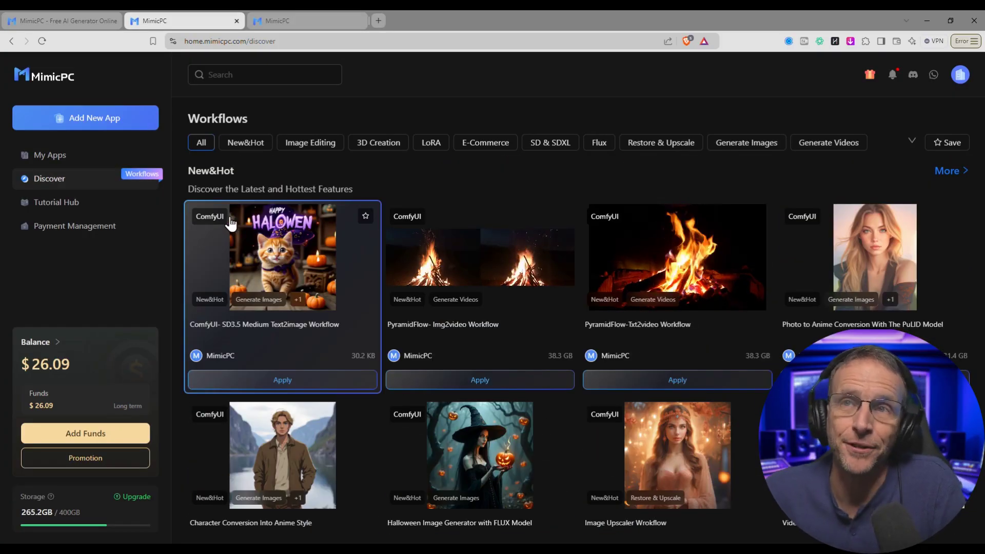
left_click(311, 145)
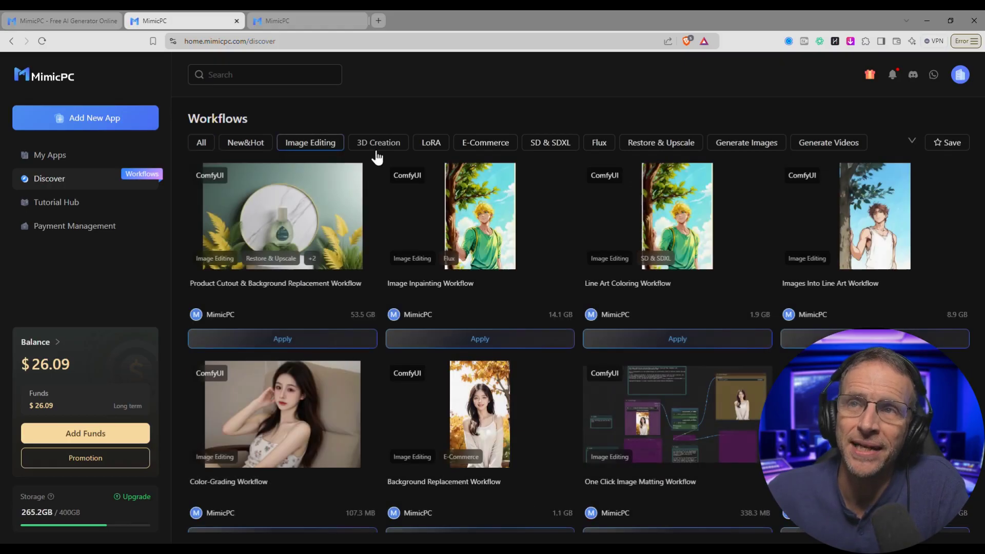
left_click(378, 152)
left_click(671, 150)
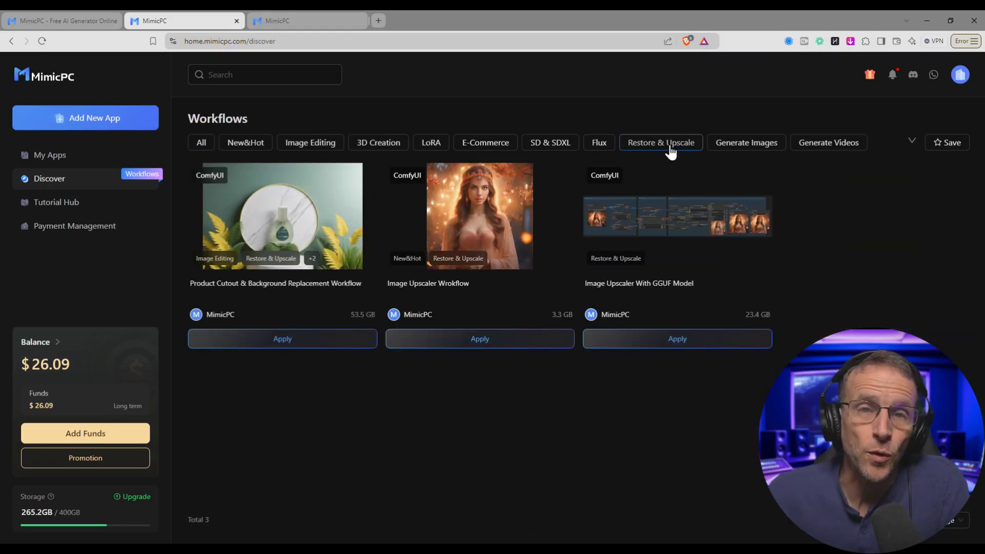
left_click(739, 148)
left_click(818, 147)
scroll(407, 406, "down", 1)
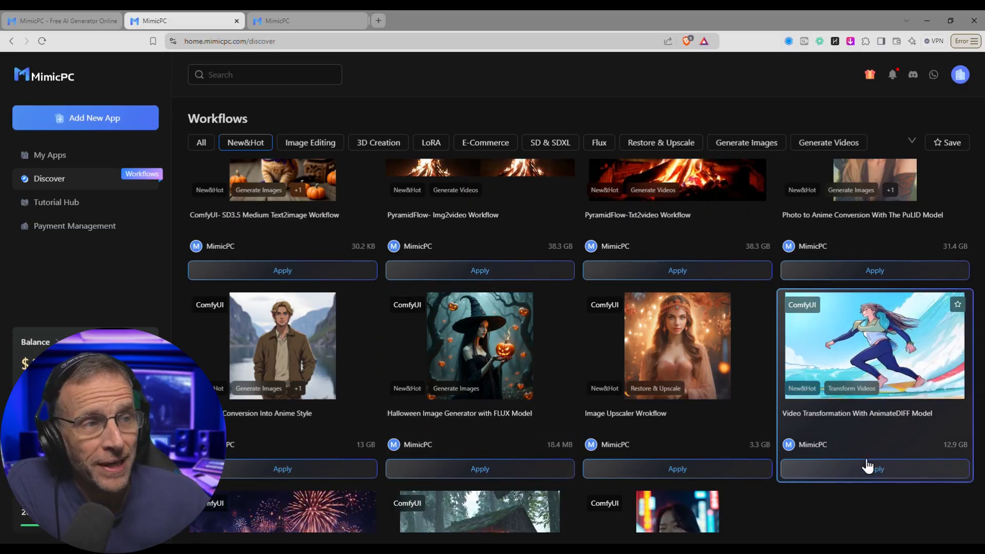
Open the AnimateDIFF video workflow setup and choose Ultra hardware at $1.99/h
left_click(867, 468)
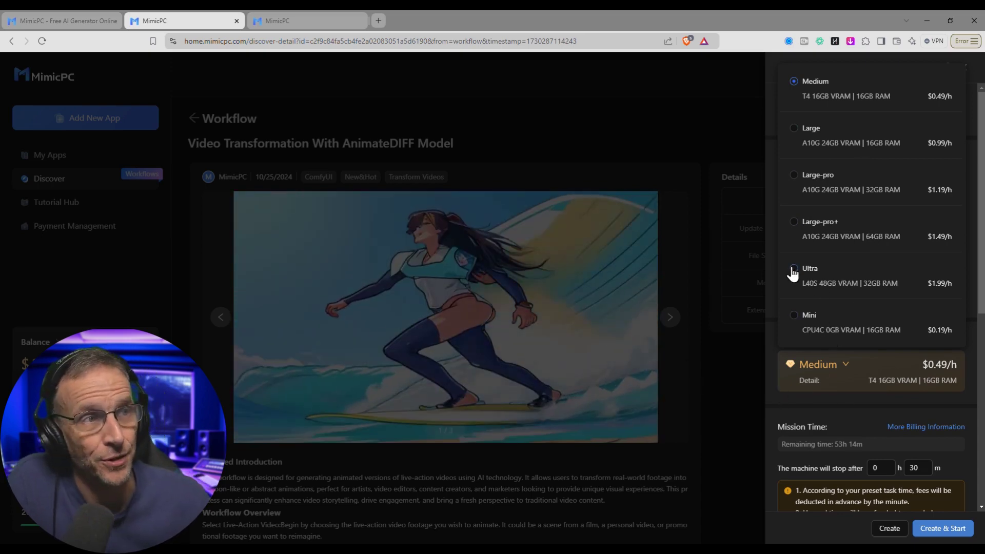
left_click(793, 271)
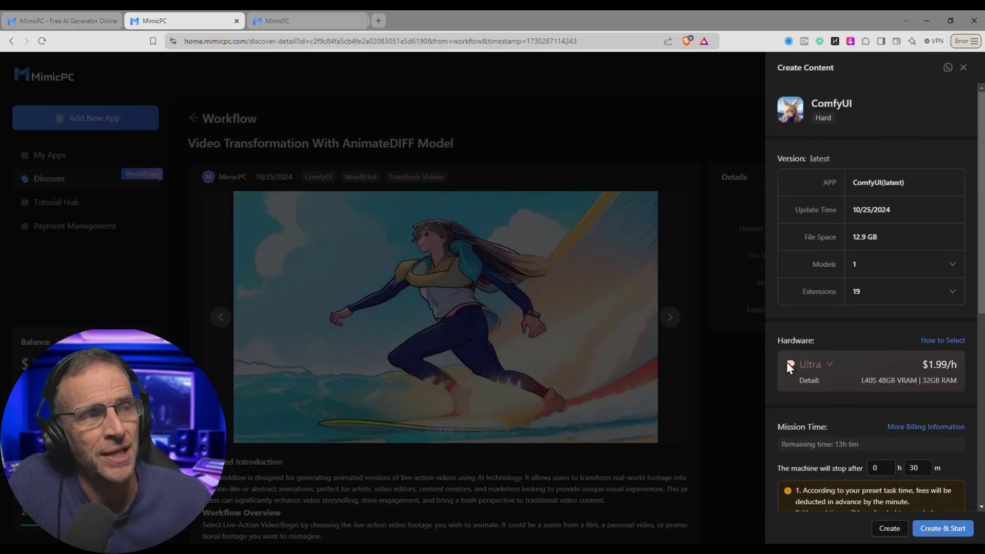
Start the AnimateDIFF workflow in ComfyUI and zoom around its node graph
left_click(947, 533)
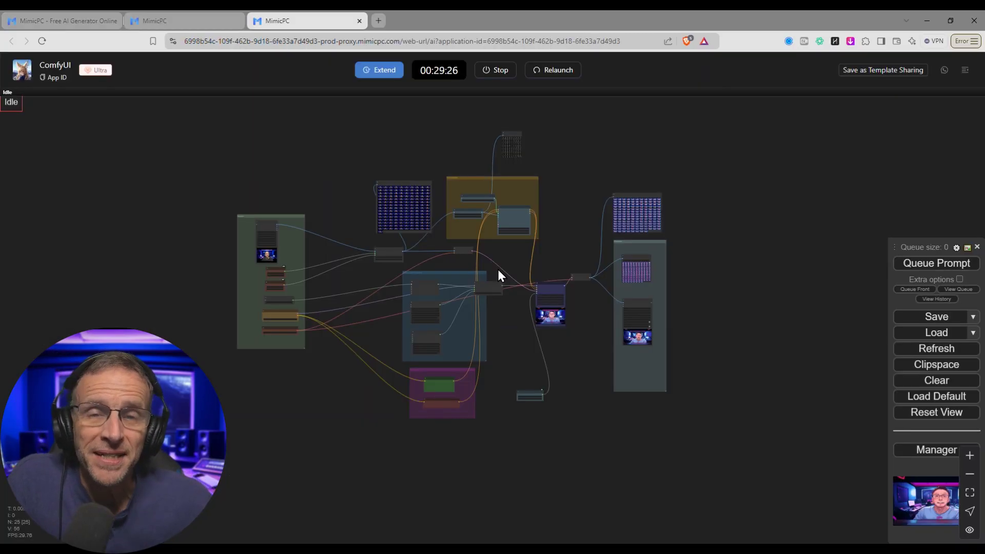
scroll(308, 355, "up", 1)
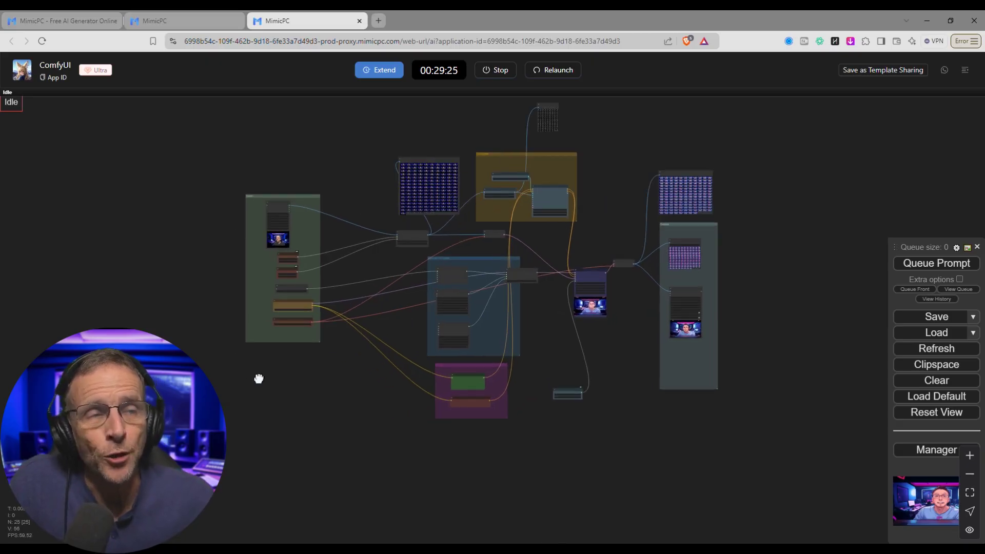
scroll(257, 267, "up", 2)
scroll(224, 225, "up", 3)
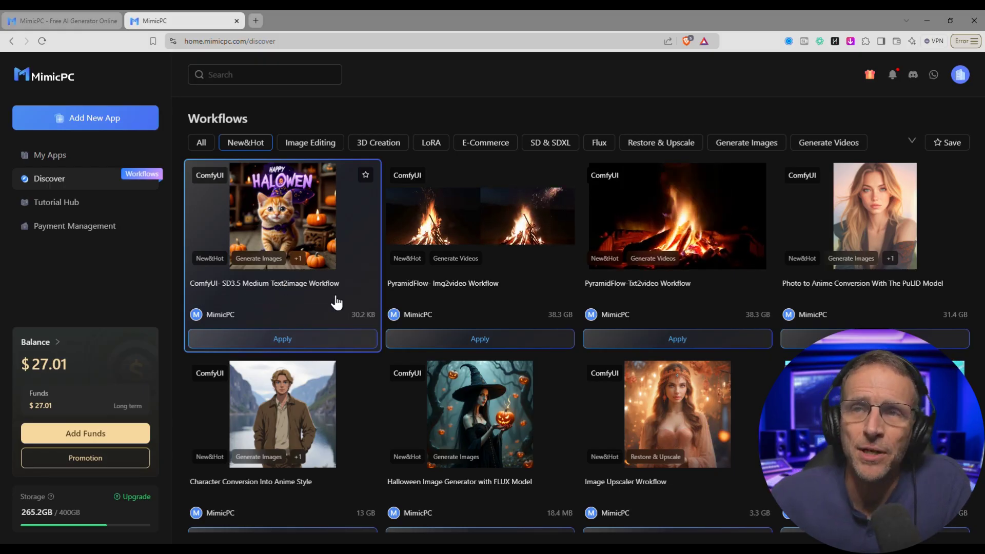
Apply the SD3.5 Medium Text2image workflow and start it on Large-pro hardware
left_click(310, 339)
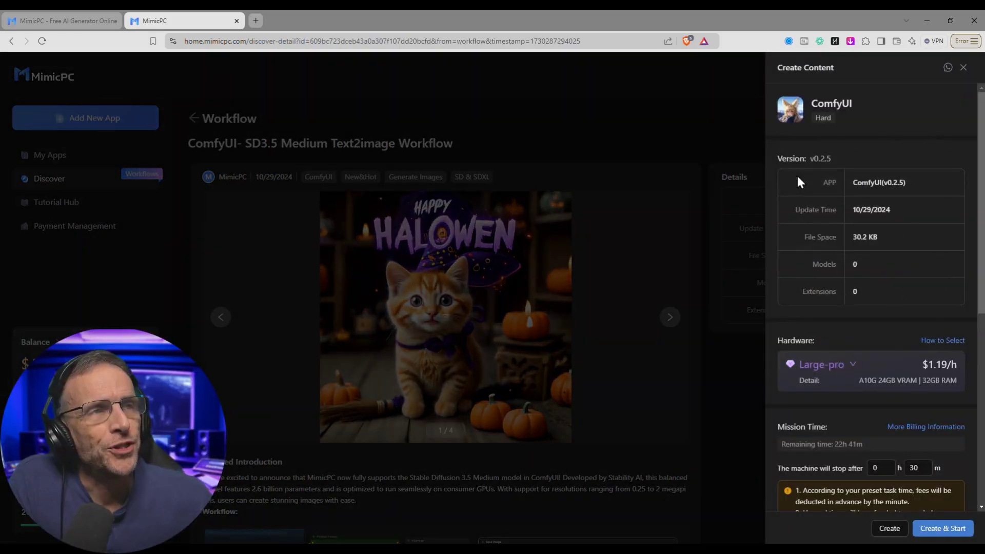
left_click(942, 529)
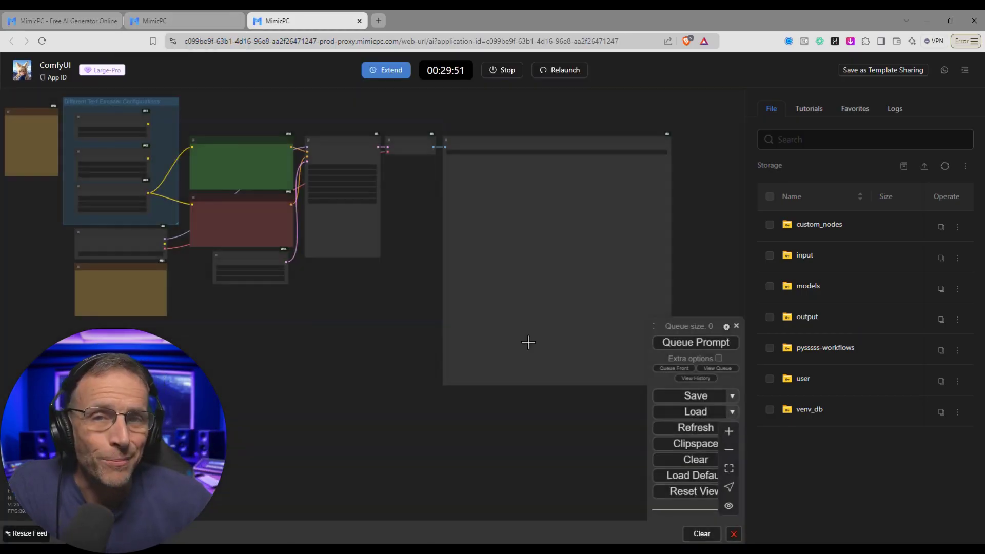
scroll(323, 363, "down", 6)
scroll(369, 398, "up", 13)
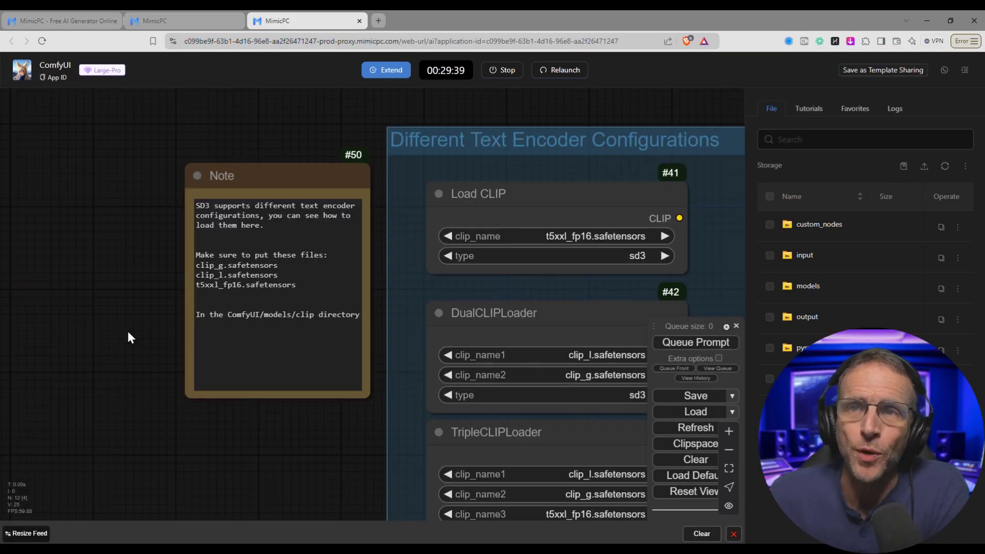
scroll(129, 336, "down", 2)
left_click_drag(263, 440, 43, 398)
scroll(42, 398, "up", 2)
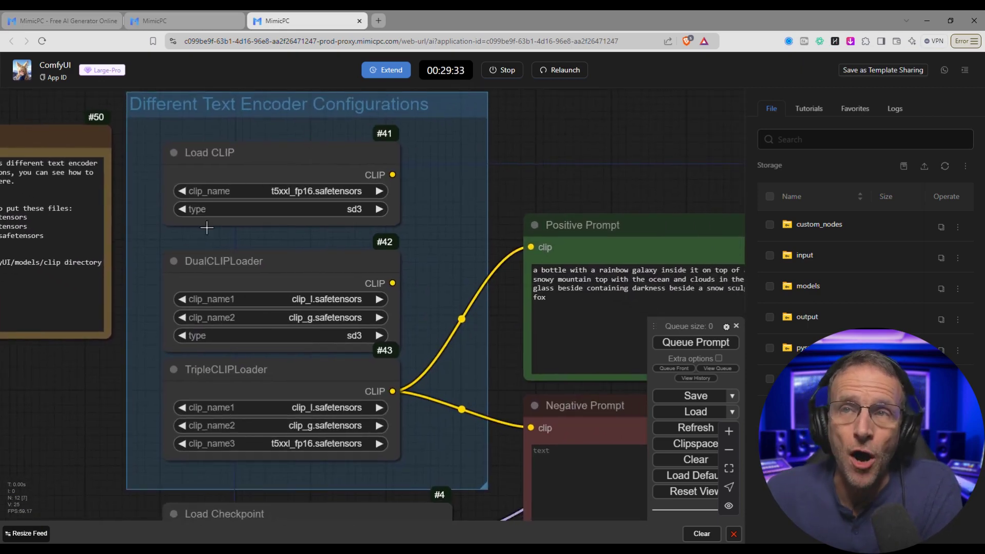
scroll(362, 336, "down", 2)
left_click_drag(468, 345, 353, 280)
scroll(367, 355, "down", 1)
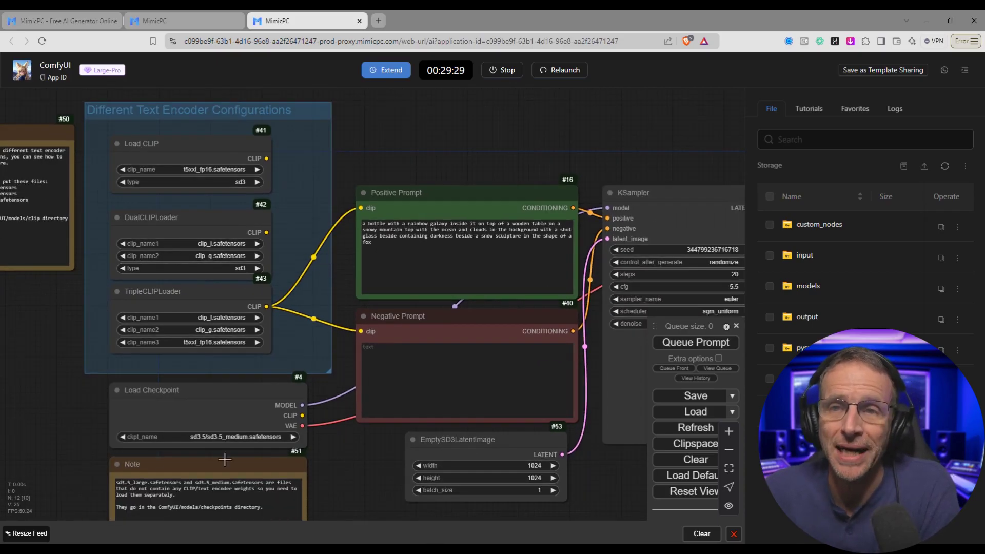
scroll(225, 440, "up", 5)
scroll(236, 430, "down", 5)
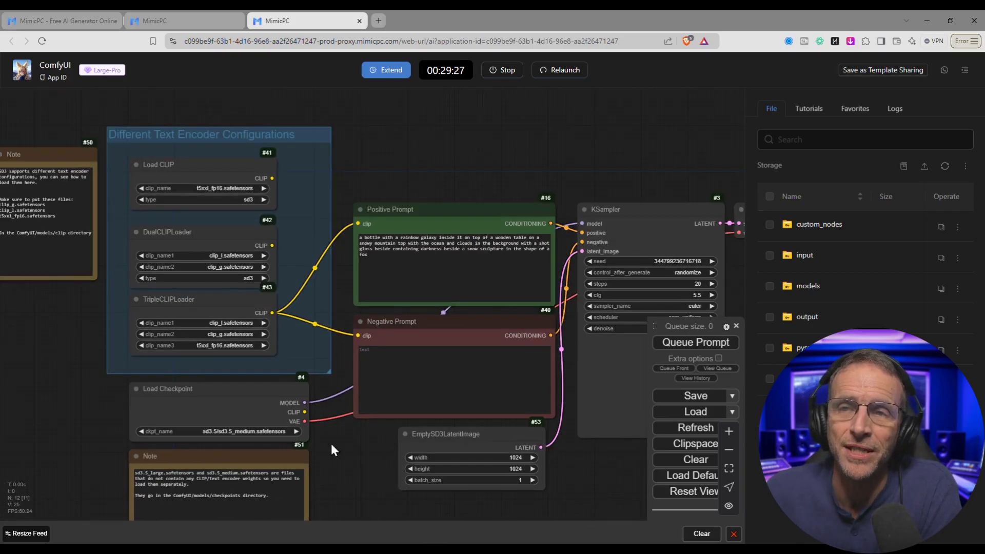
left_click(415, 254)
scroll(409, 255, "up", 5)
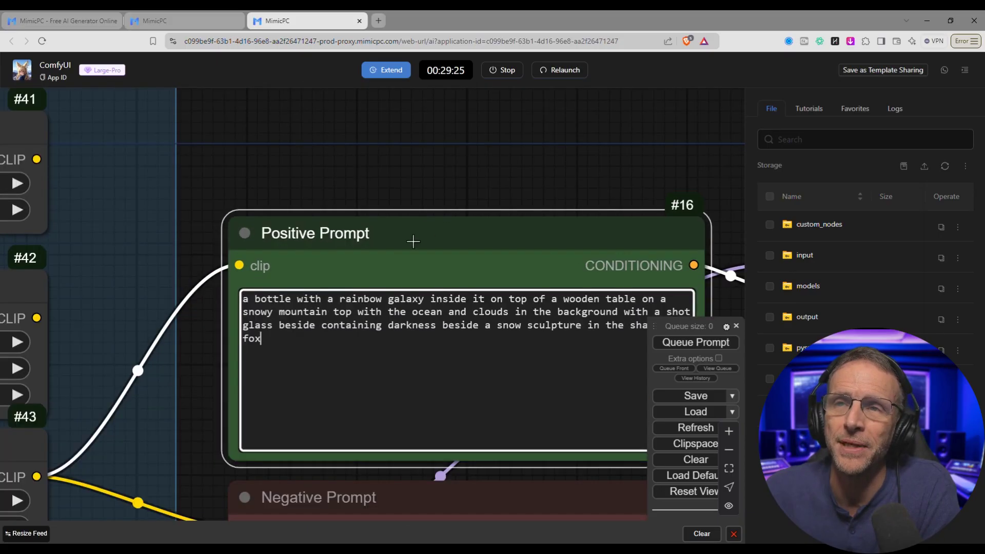
left_click_drag(437, 146, 242, 79)
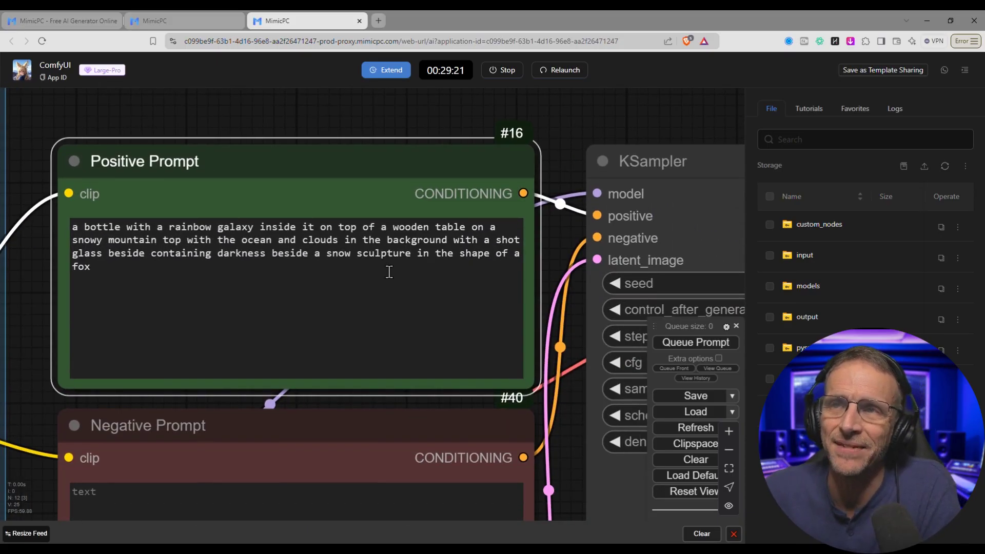
Replace the Positive Prompt with a man on a picnic table holding a 'Bob Doyle Media' sign, wearing a black AC/DC tank top
scroll(193, 170, "down", 4)
key("ctrl+a")
type("a")
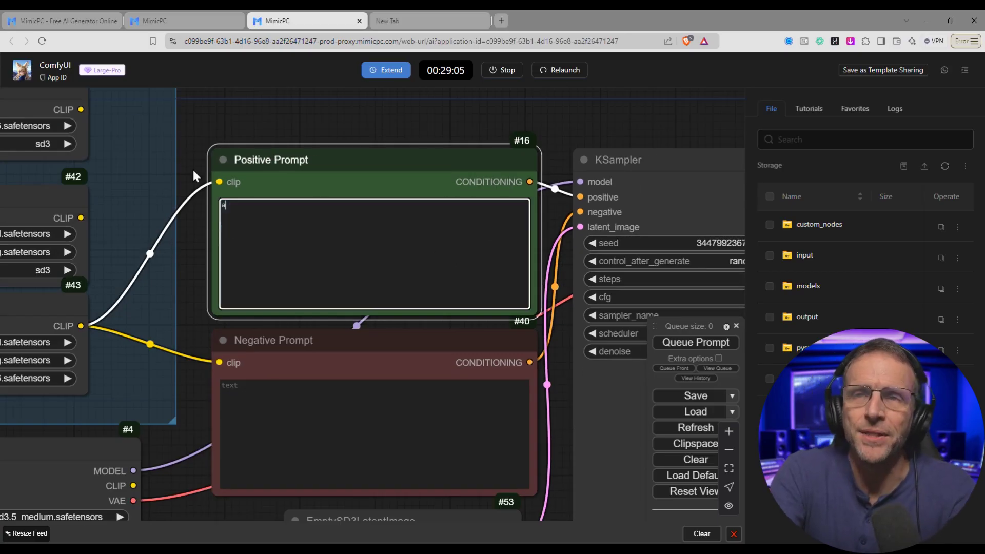
type(" man is sitting ")
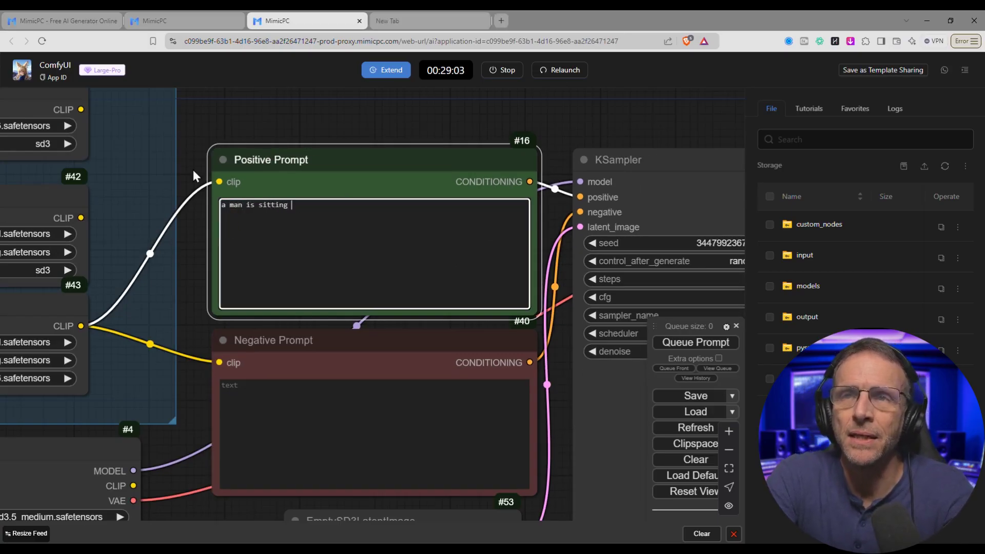
type("on a picnic table holding a sign that sa")
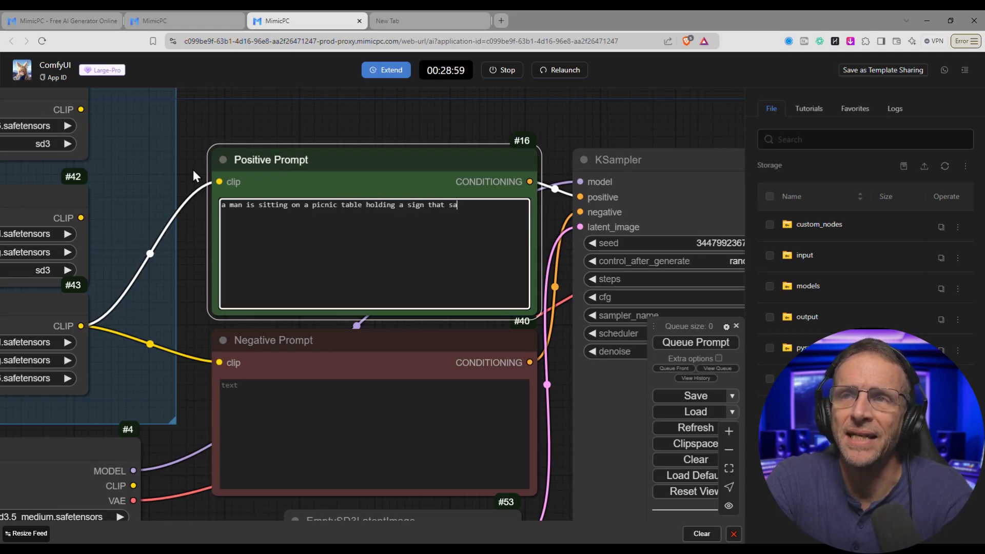
type("ys \"Bob Doyle Media\". It i")
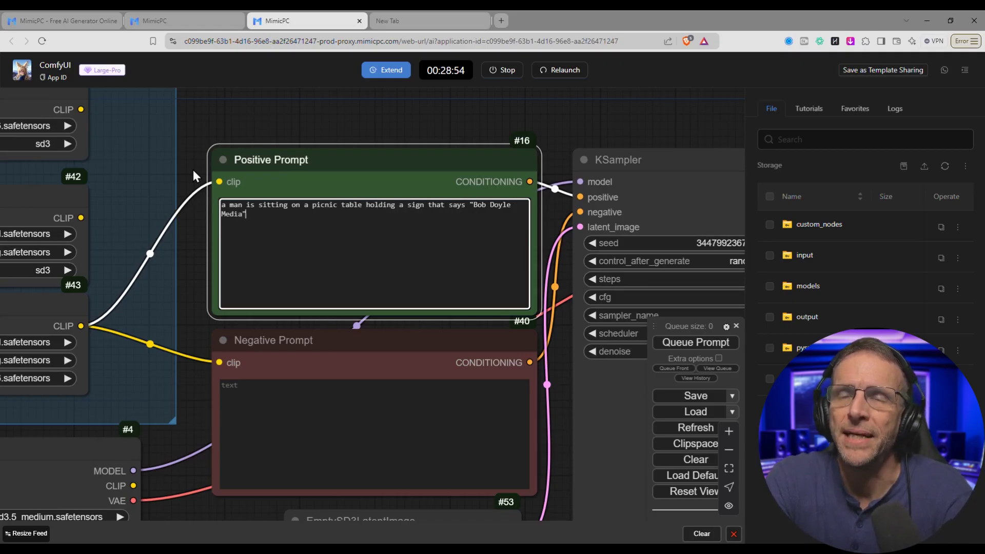
type("s beginning to snow, but he is dressed in short")
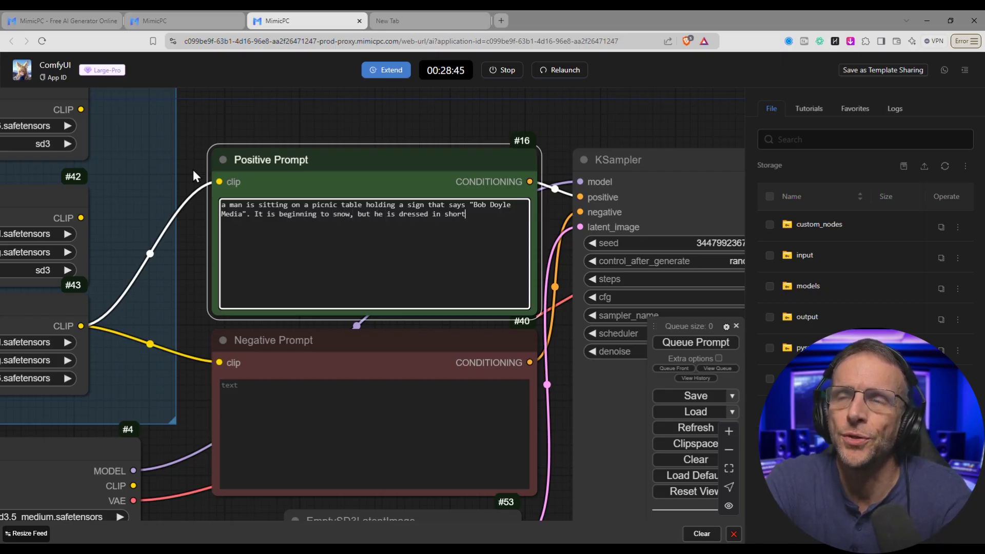
type("black AC/DC tank top.")
left_click(672, 343)
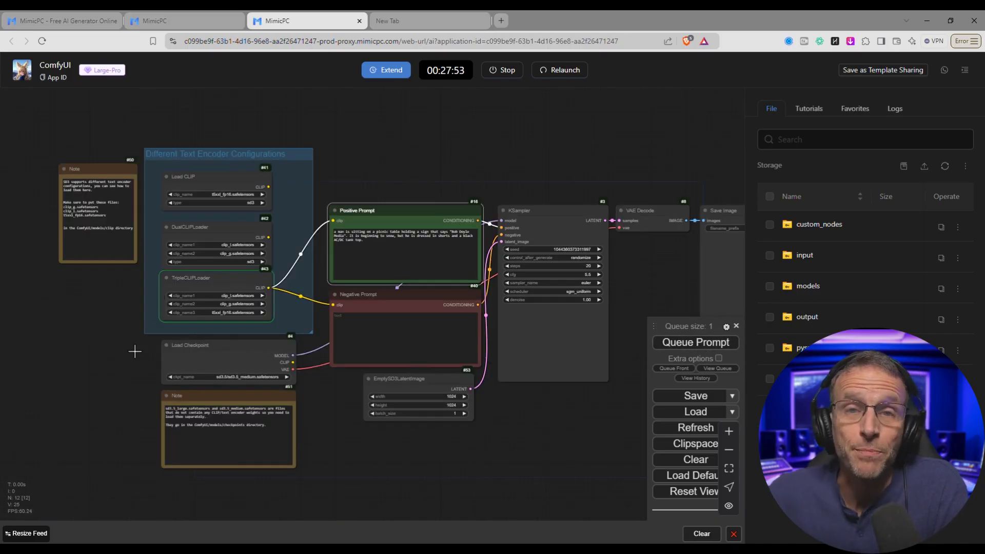
scroll(255, 319, "up", 8)
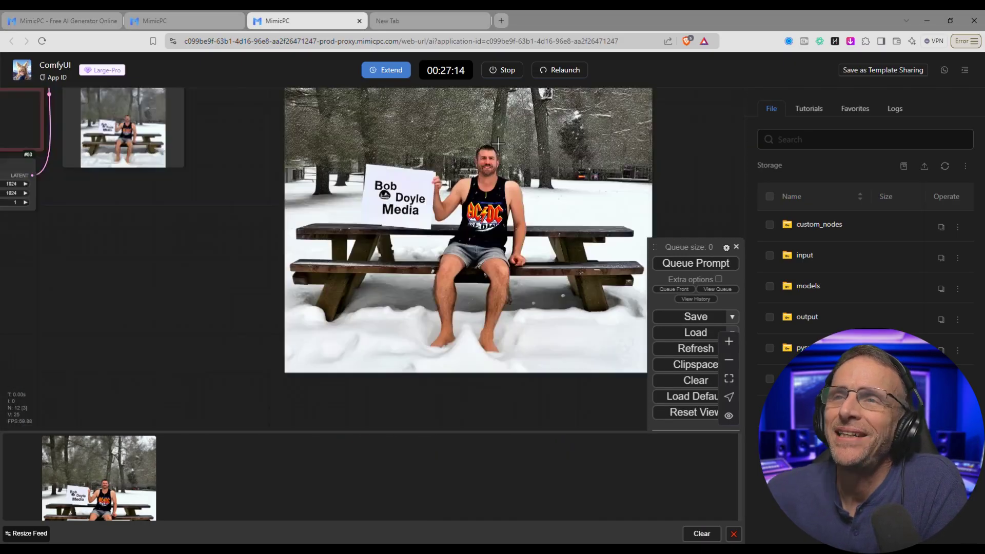
scroll(498, 144, "down", 3)
left_click_drag(442, 189, 477, 262)
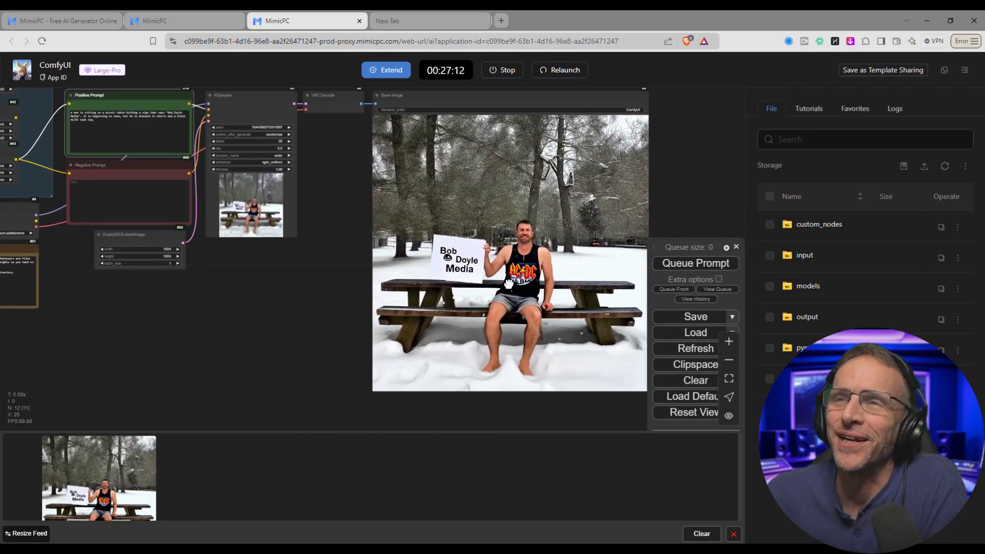
scroll(476, 262, "up", 3)
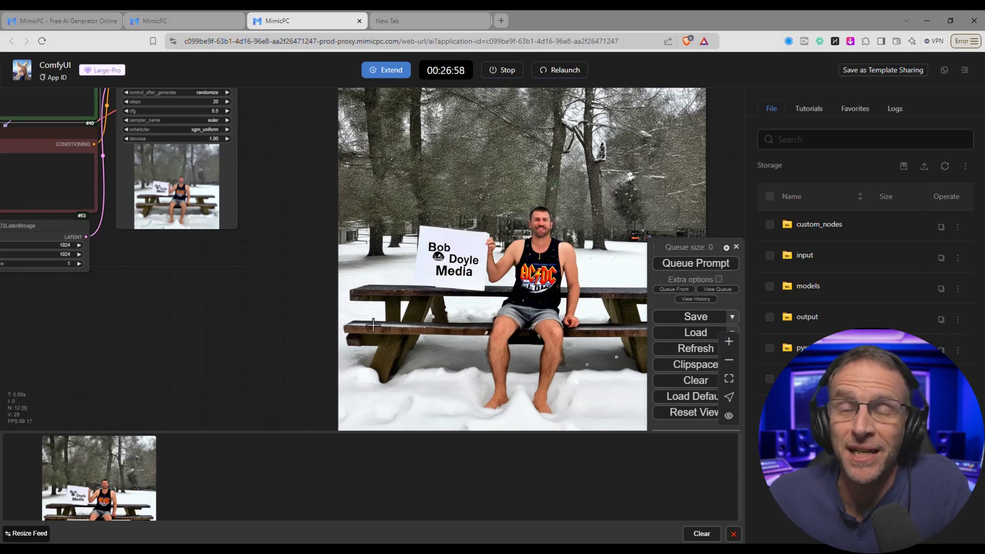
scroll(292, 332, "down", 3)
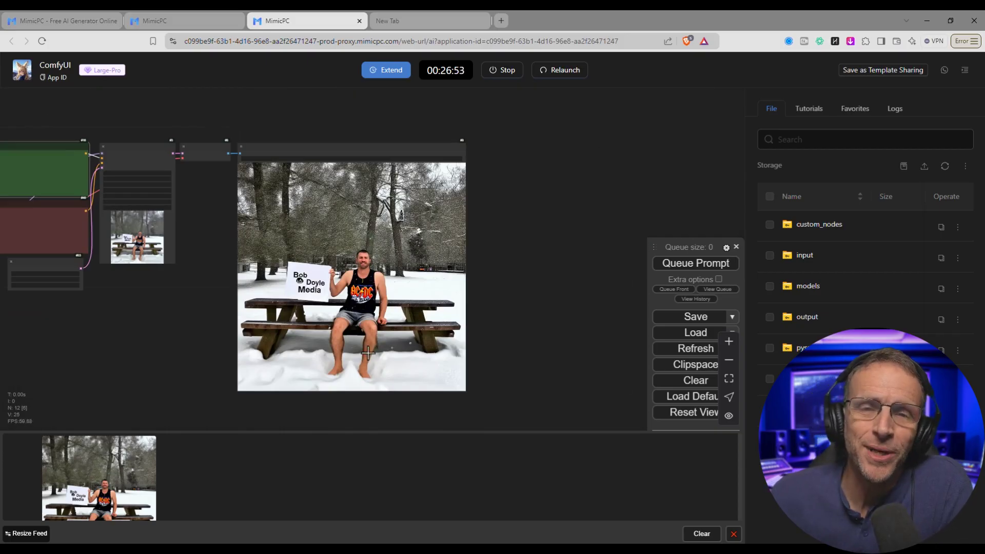
left_click_drag(193, 343, 307, 310)
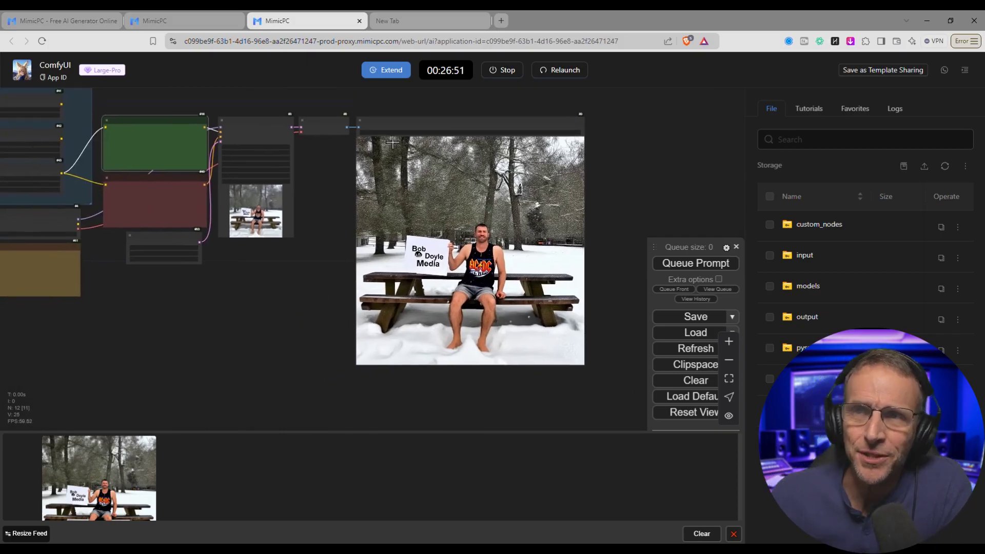
Close the session, filter Discover by Flux, and start the Basic Image Inpainting Workflow
key("ctrl+w")
left_click(599, 143)
scroll(667, 333, "down", 3)
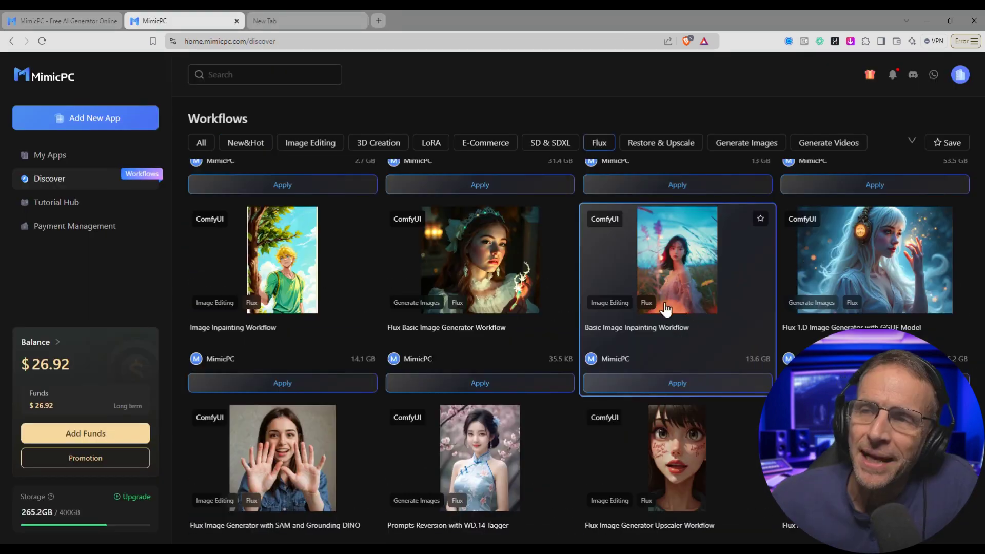
left_click(659, 384)
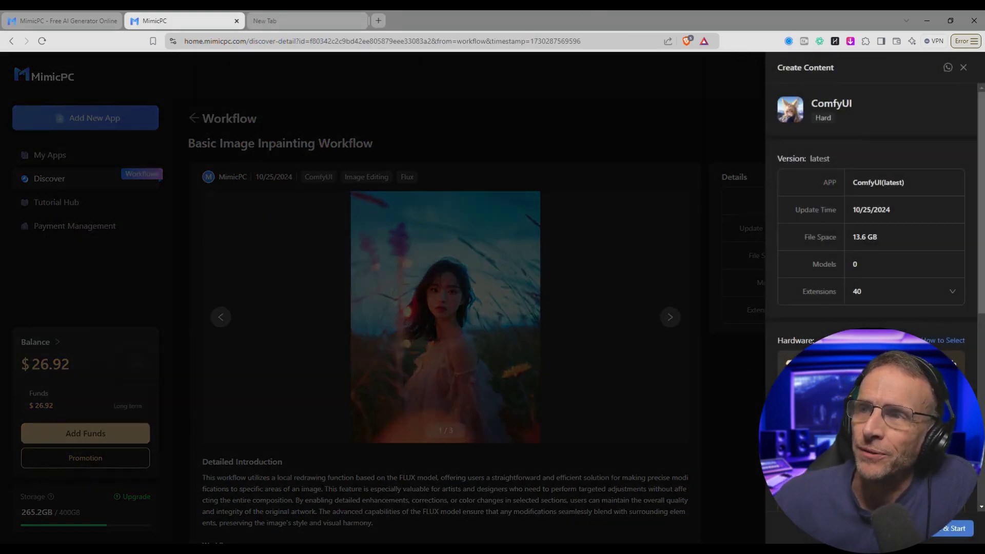
left_click(952, 529)
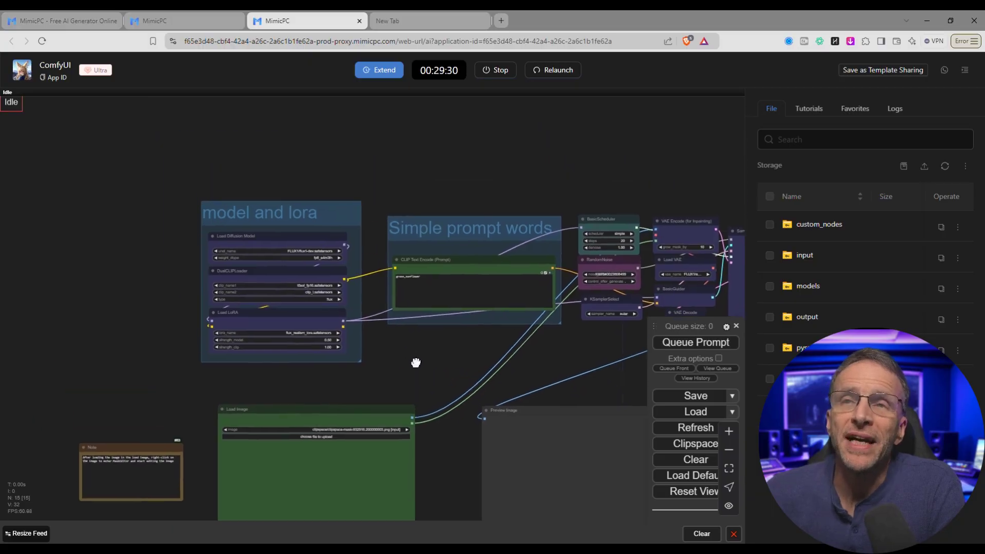
Pan through the model, scheduler and Load Image nodes to the cat photo artspace-ai-1730222657974.png
scroll(365, 243, "up", 3)
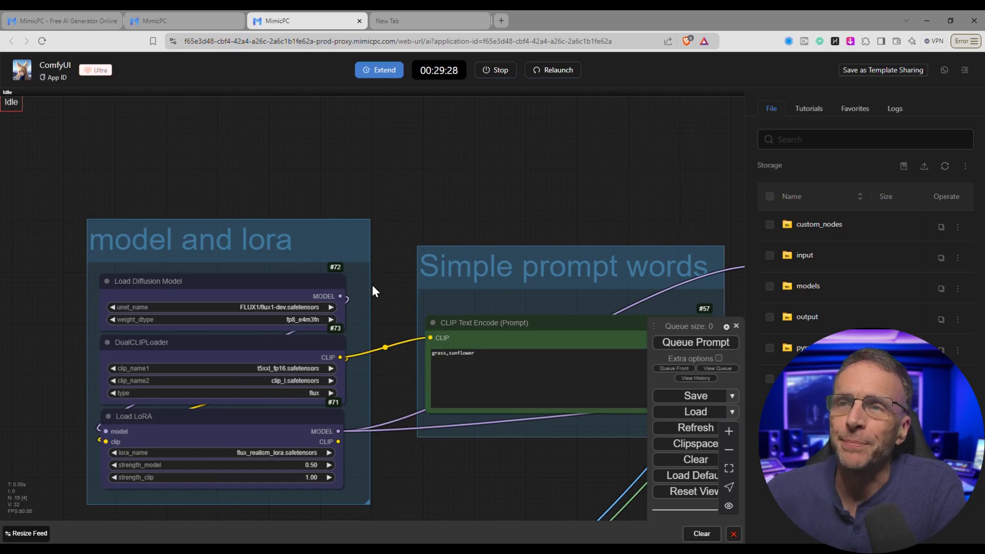
left_click_drag(372, 290, 451, 209)
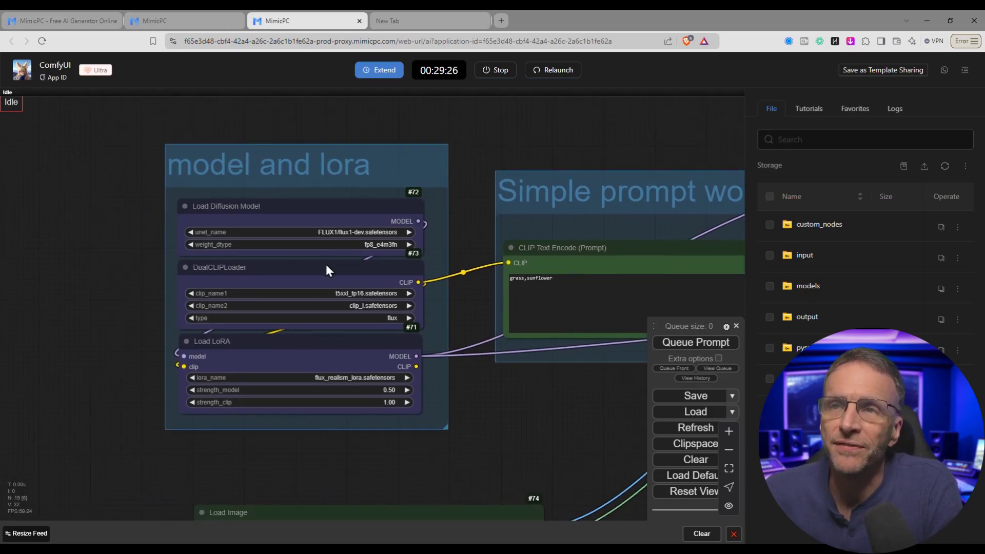
left_click_drag(482, 406, 214, 358)
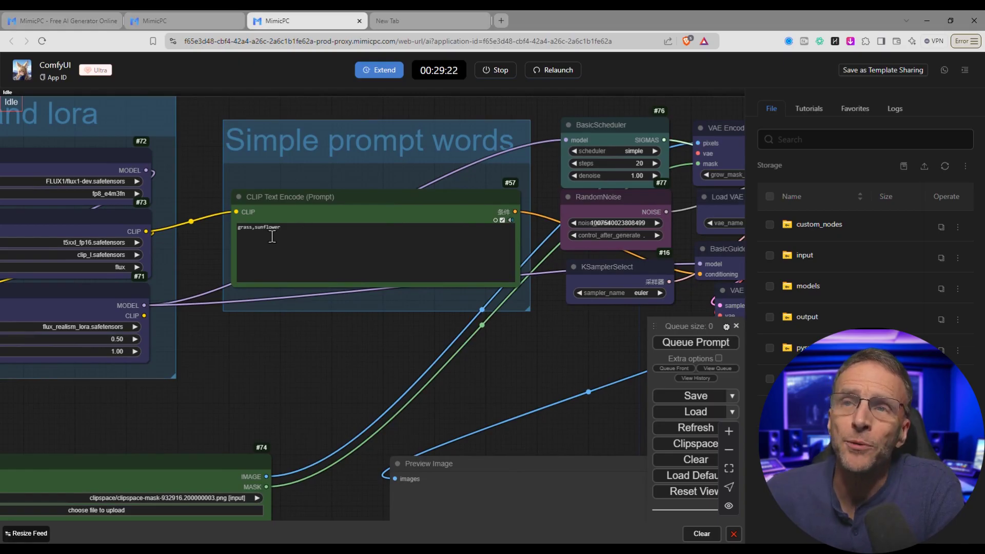
left_click_drag(293, 349, 435, 140)
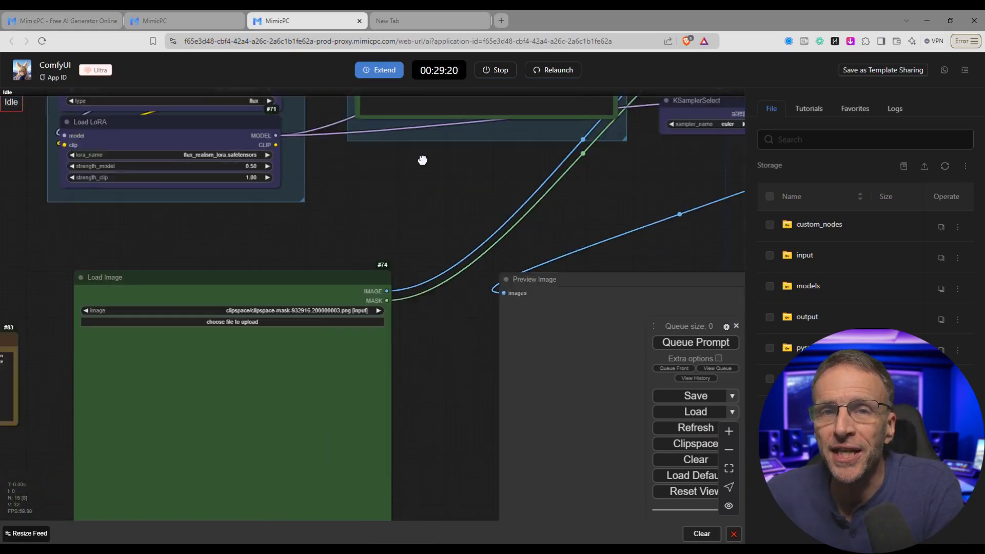
scroll(273, 282, "down", 3)
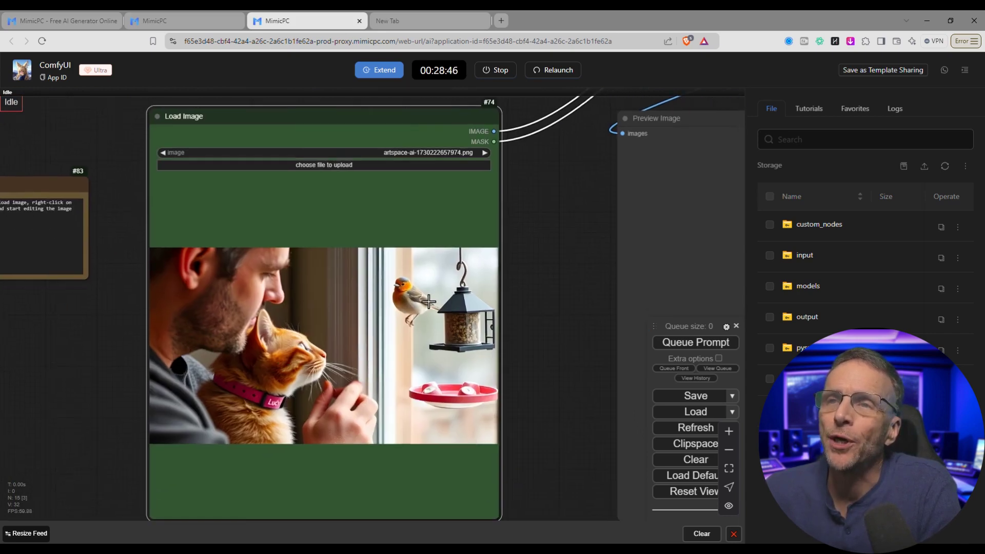
scroll(427, 319, "down", 2)
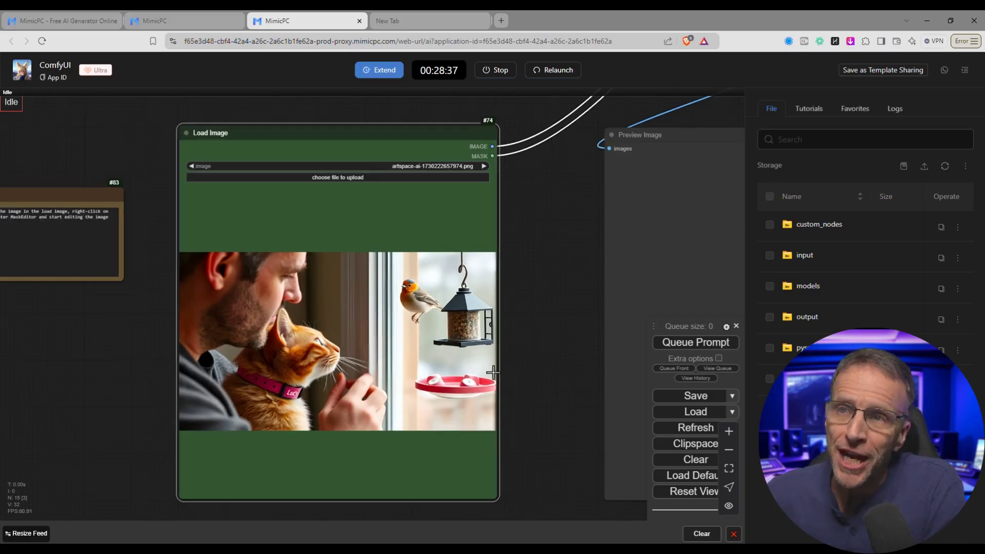
scroll(460, 337, "up", 3)
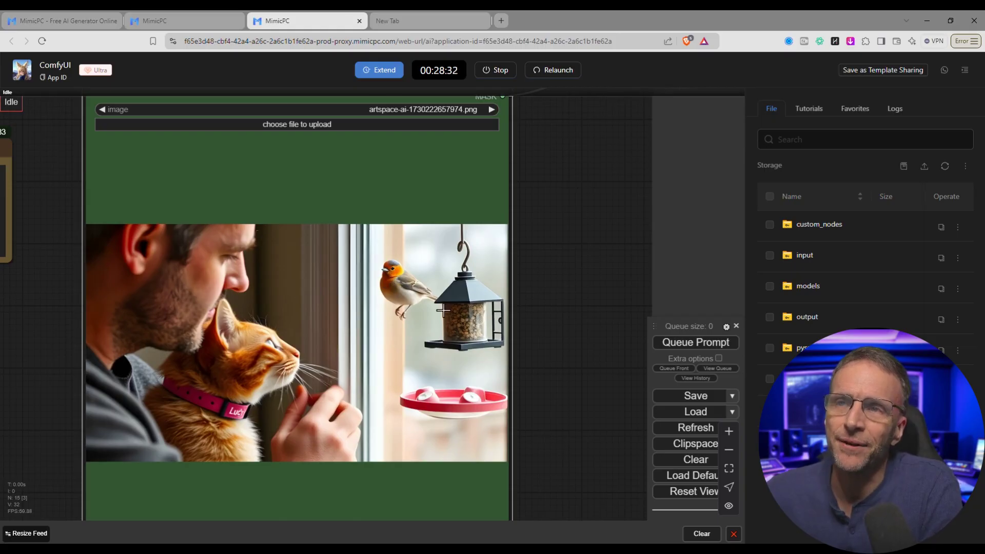
In MaskEditor, paint a thick mask over the robin and the feeder's hook and roof, then save it to the node
right_click(270, 349)
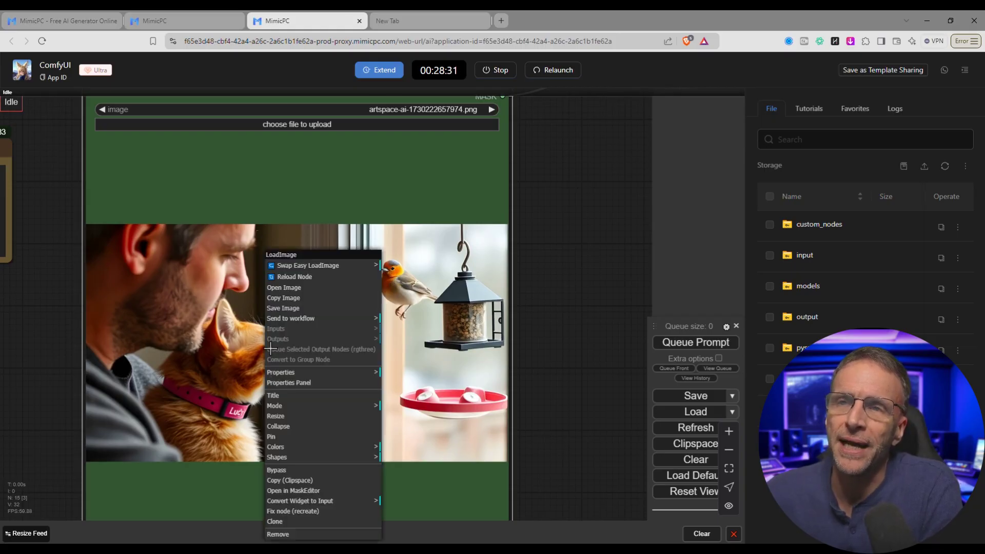
left_click(303, 491)
left_click(191, 481)
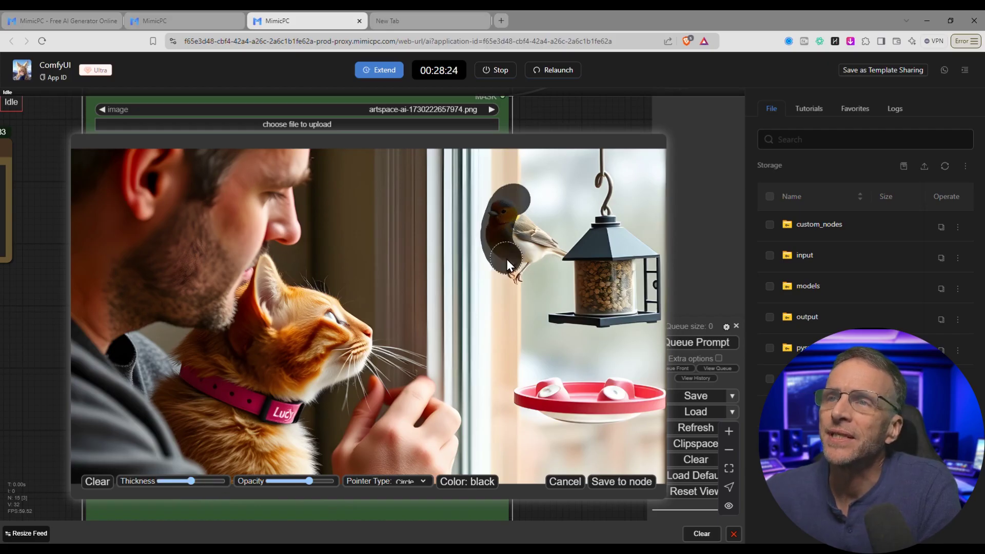
mouse_move(545, 228)
left_mouse_down()
mouse_move(569, 154)
mouse_move(646, 262)
left_mouse_up()
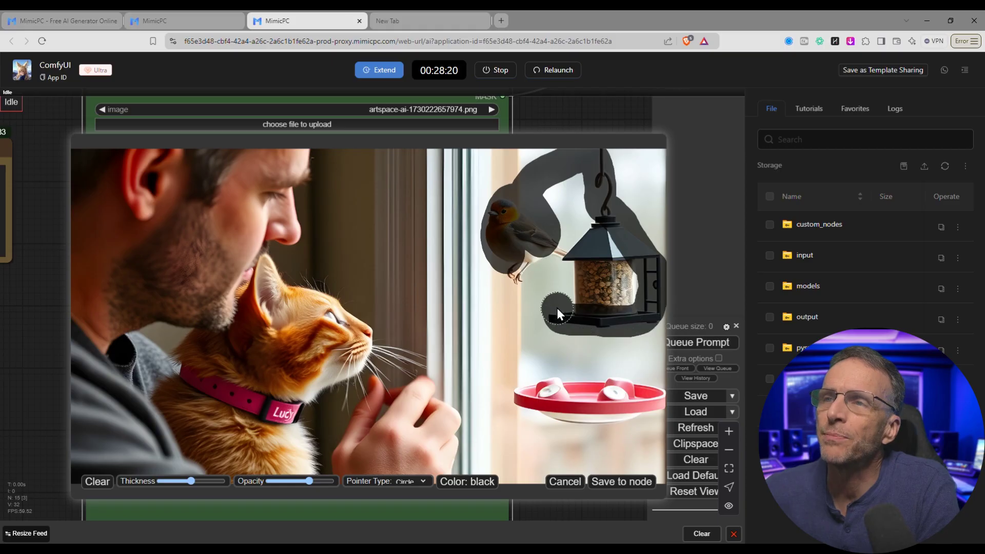
left_click_drag(589, 166, 593, 238)
left_click(597, 481)
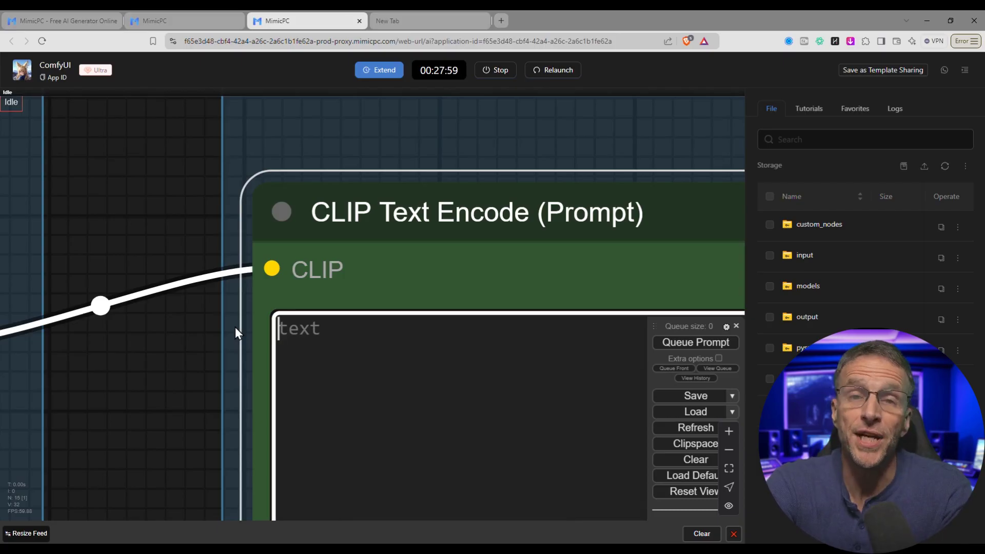
Enter the prompt 'flying baby dragon', set BasicScheduler steps to 50, and zoom out
type("flying baby ")
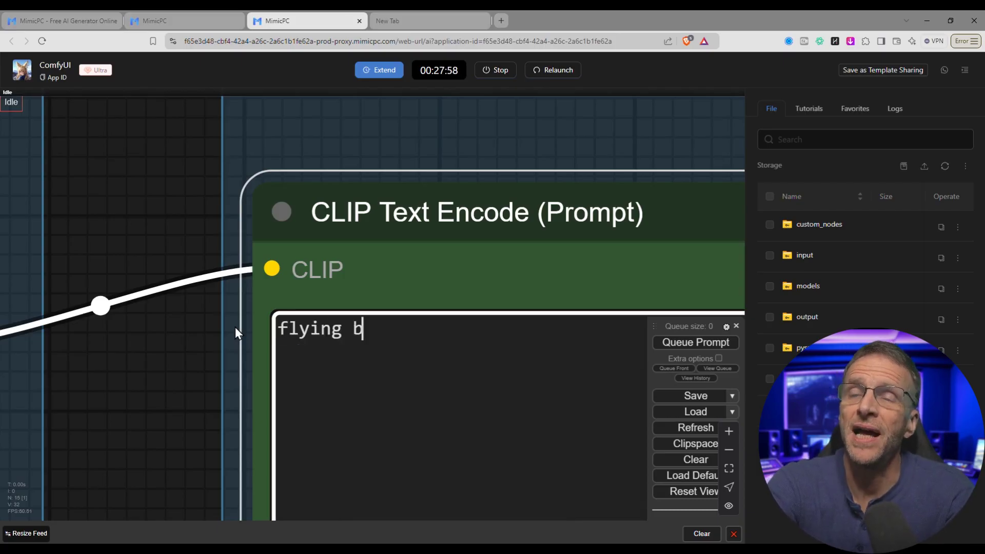
type("dragon")
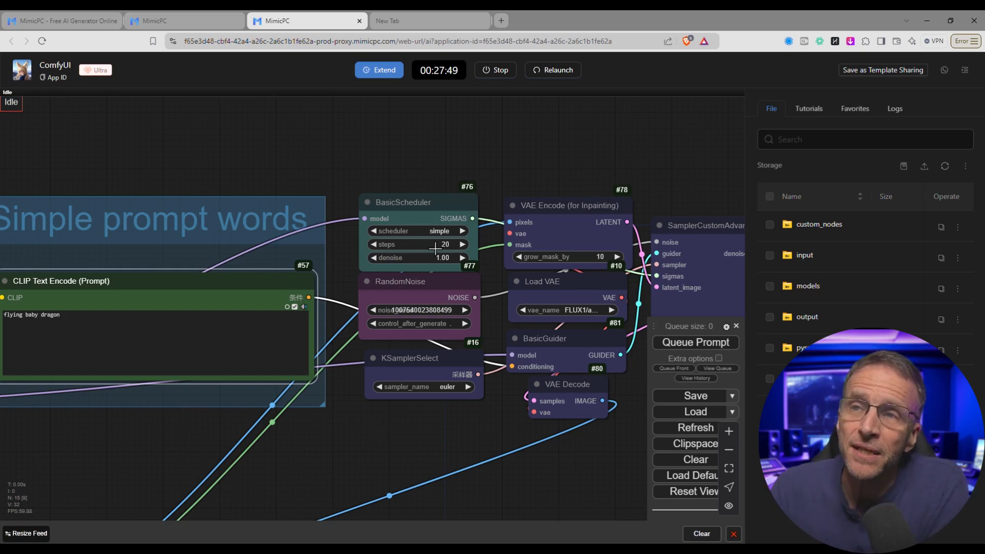
left_click(464, 244)
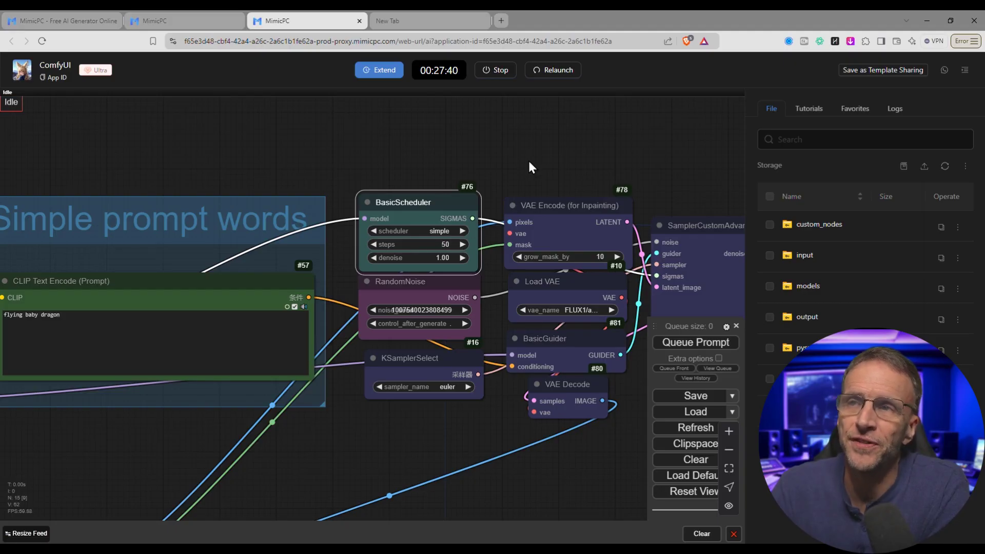
left_click_drag(531, 161, 366, 156)
scroll(477, 312, "down", 5)
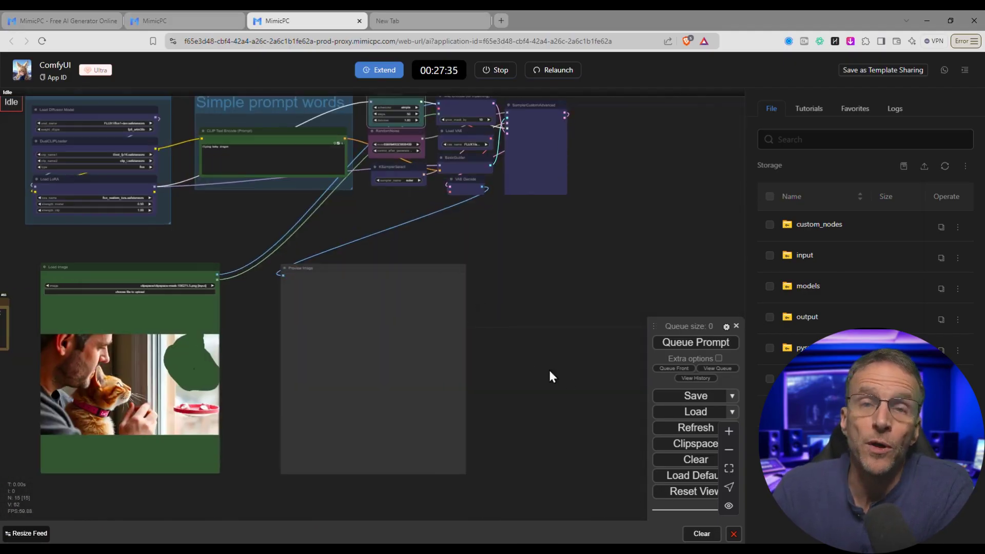
Queue the flying-baby-dragon inpainting run, then duplicate the Load LoRA node and check its lora_name list
left_click(665, 343)
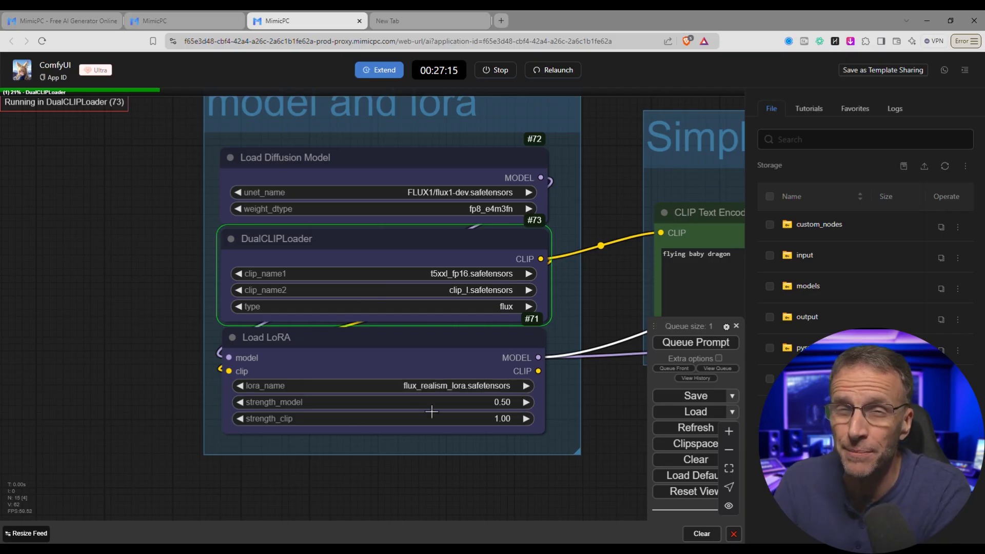
scroll(154, 389, "down", 5)
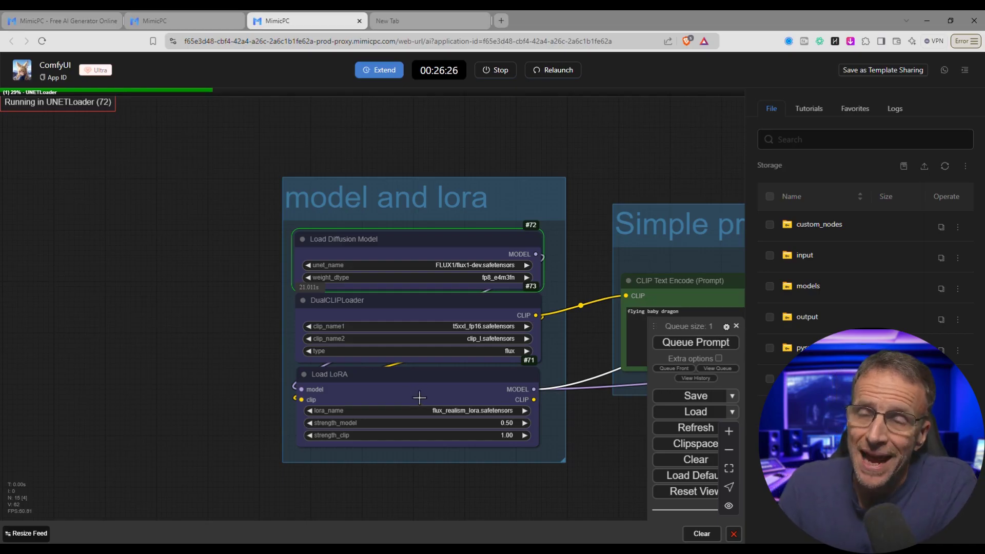
left_click(419, 376)
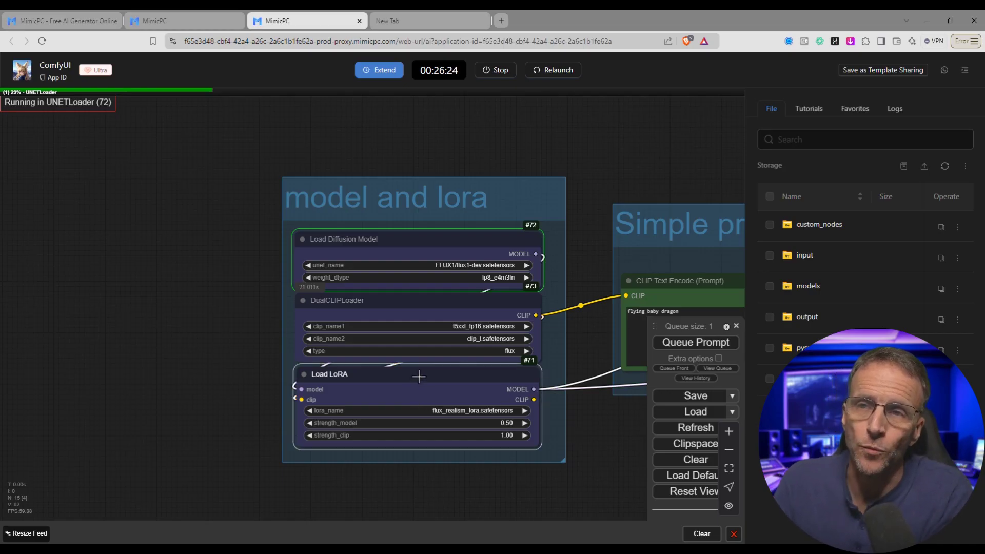
scroll(571, 443, "down", 3)
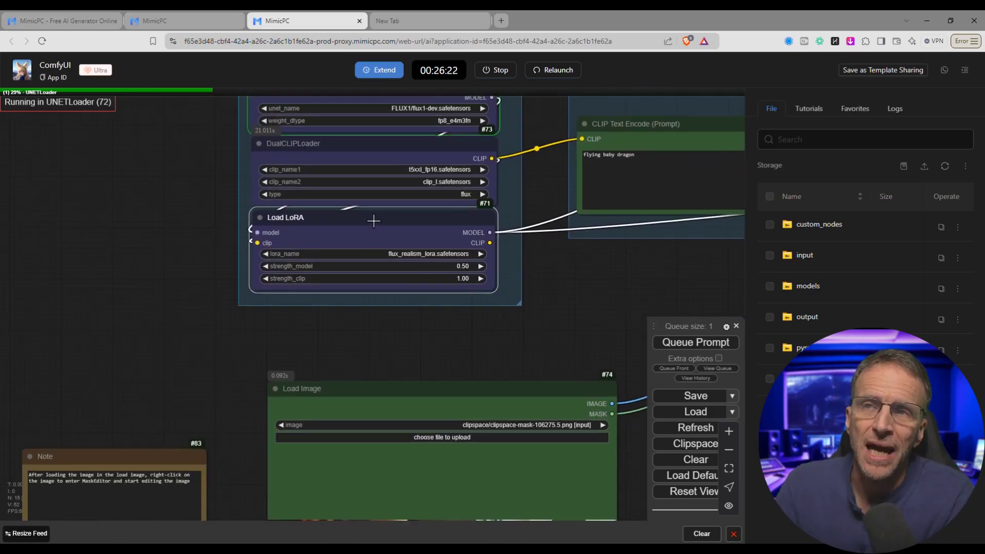
key("ctrl+c")
key("ctrl+v")
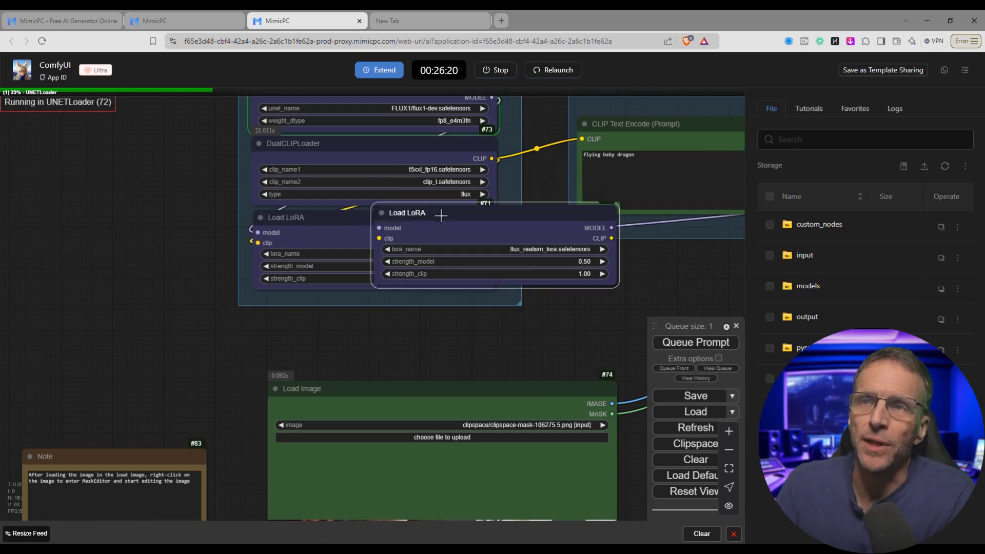
left_click_drag(441, 214, 344, 306)
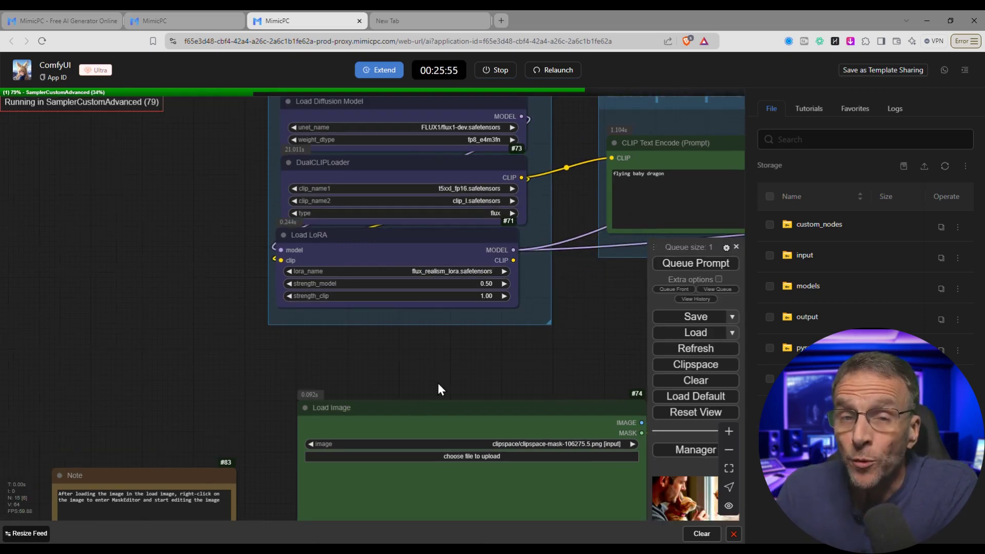
left_click(425, 271)
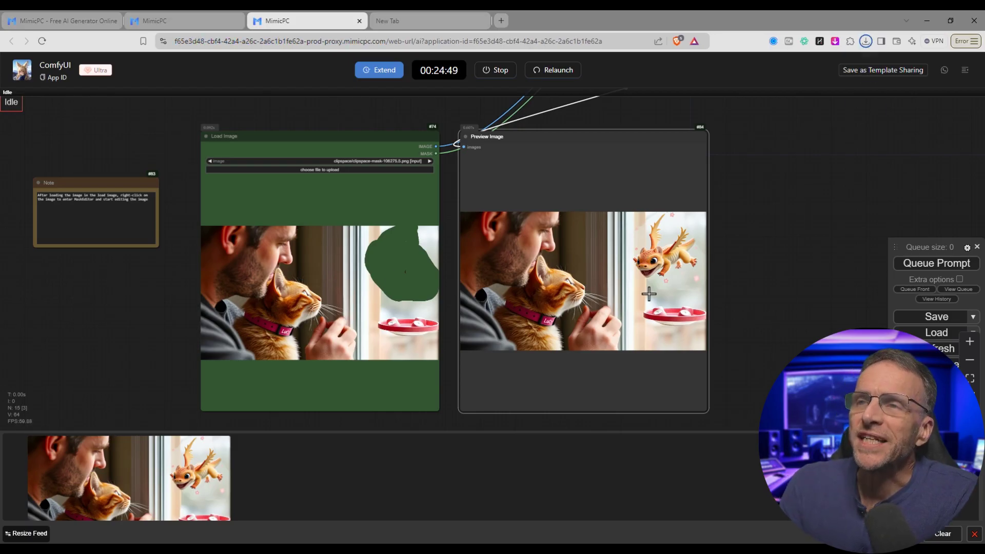
Load the dragon result PNG into Load Image and mask the cat's head and collar in MaskEditor
left_click_drag(783, 74, 313, 275)
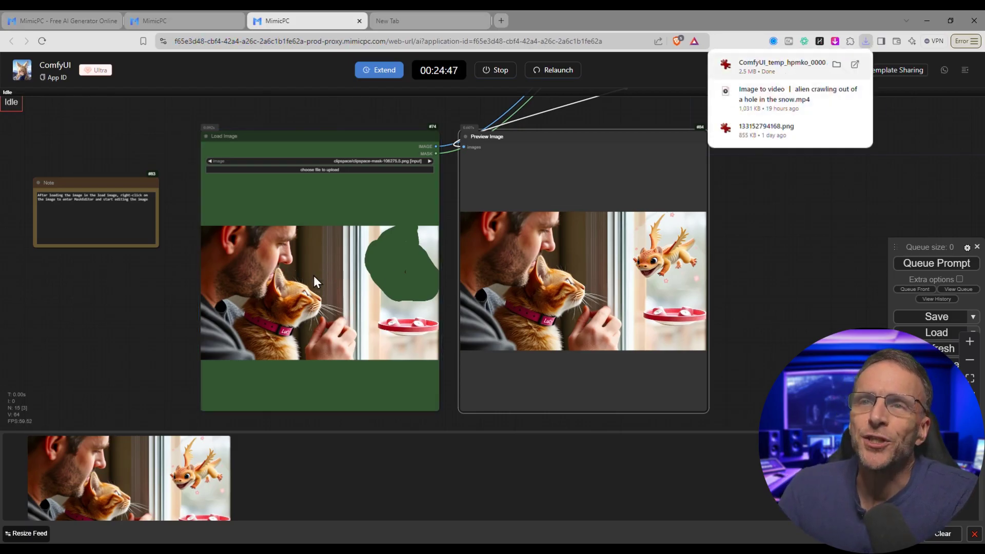
right_click(343, 234)
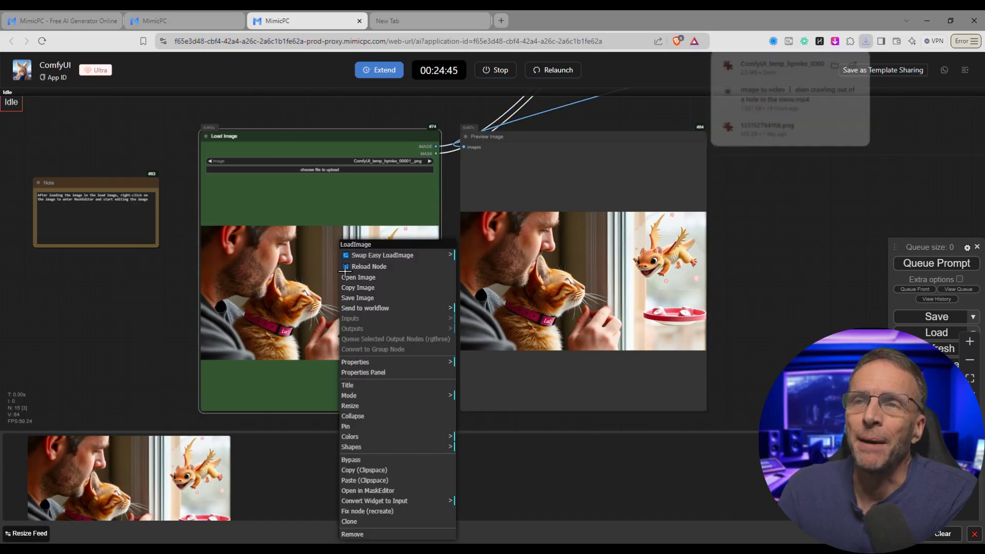
left_click(369, 491)
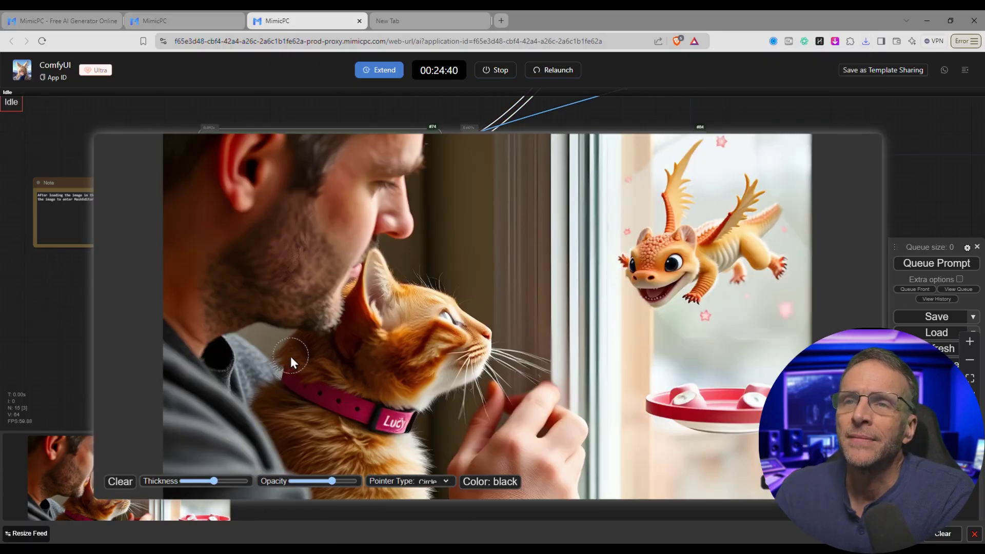
mouse_move(291, 356)
left_mouse_down()
mouse_move(328, 370)
mouse_move(485, 378)
mouse_move(394, 269)
mouse_move(465, 377)
left_mouse_up()
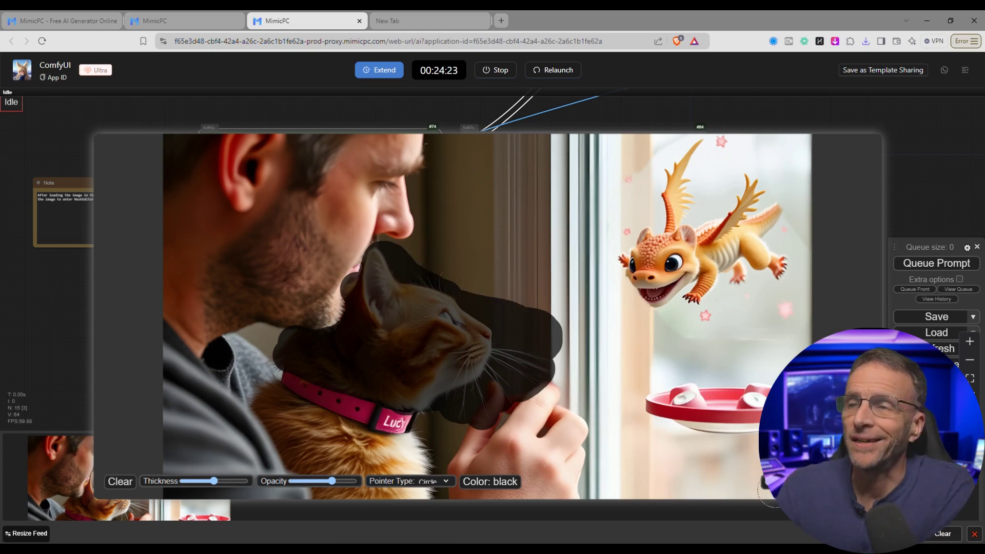
left_click(847, 482)
Replace the 'flying baby dragon' prompt with 'giraffe head' and rerun the inpainting
left_click_drag(741, 247, 587, 533)
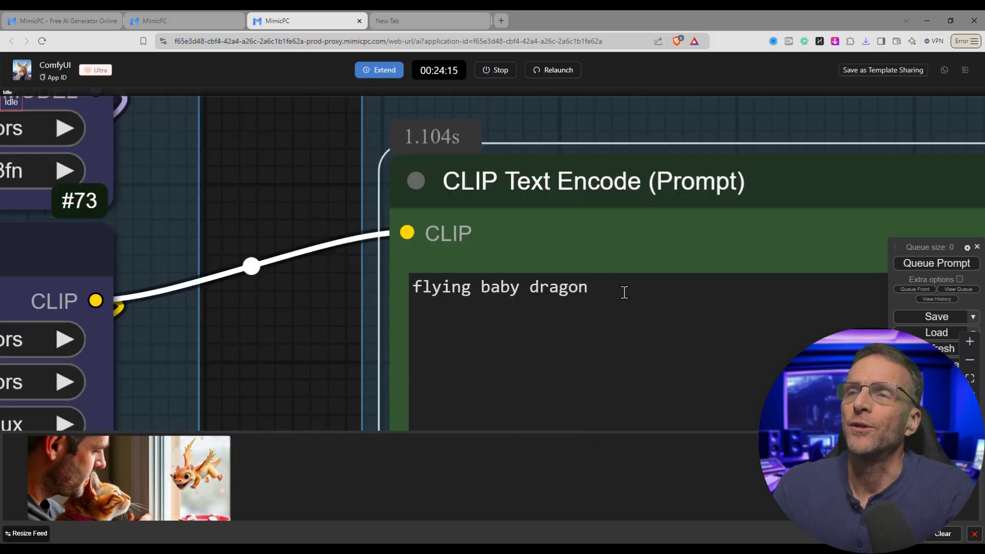
left_click_drag(622, 288, 411, 293)
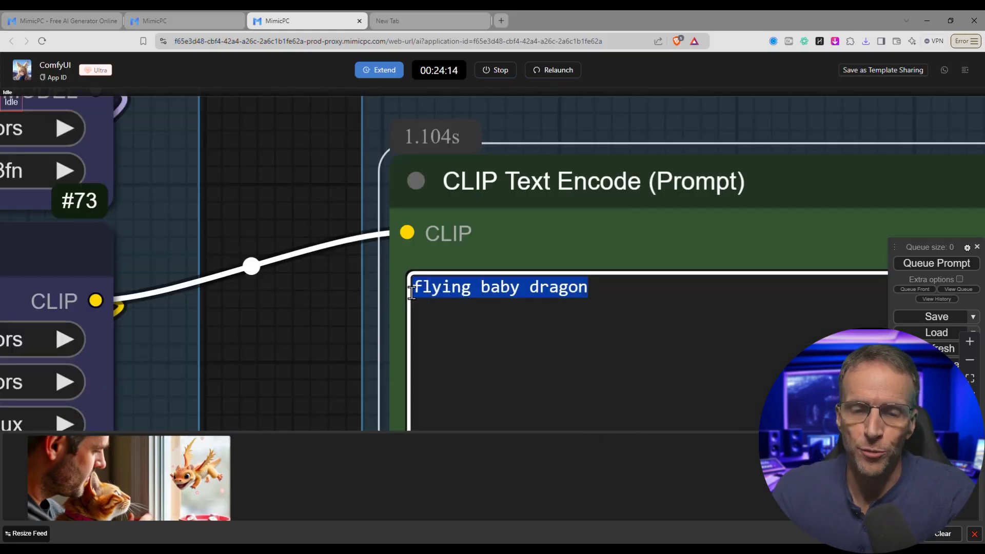
type("giraffe head")
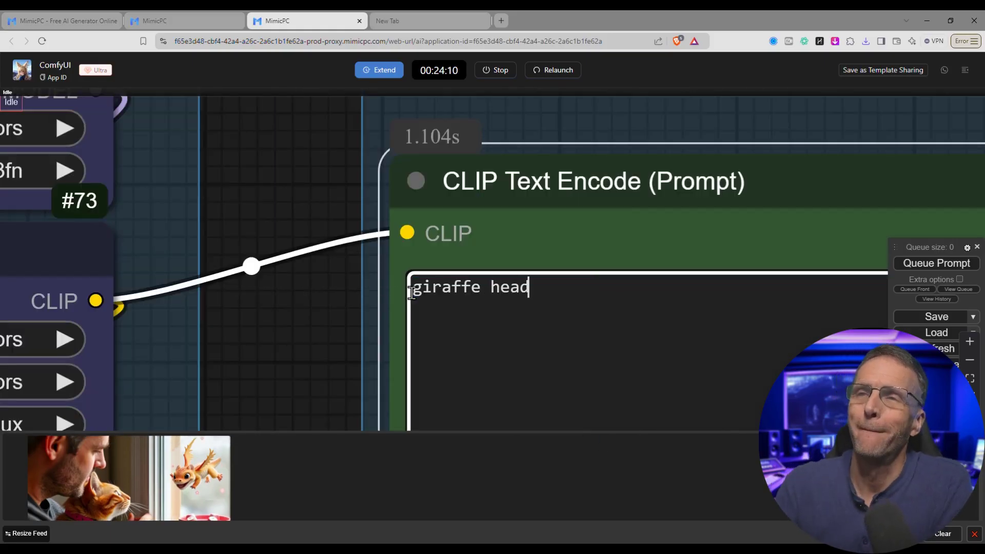
left_click(926, 264)
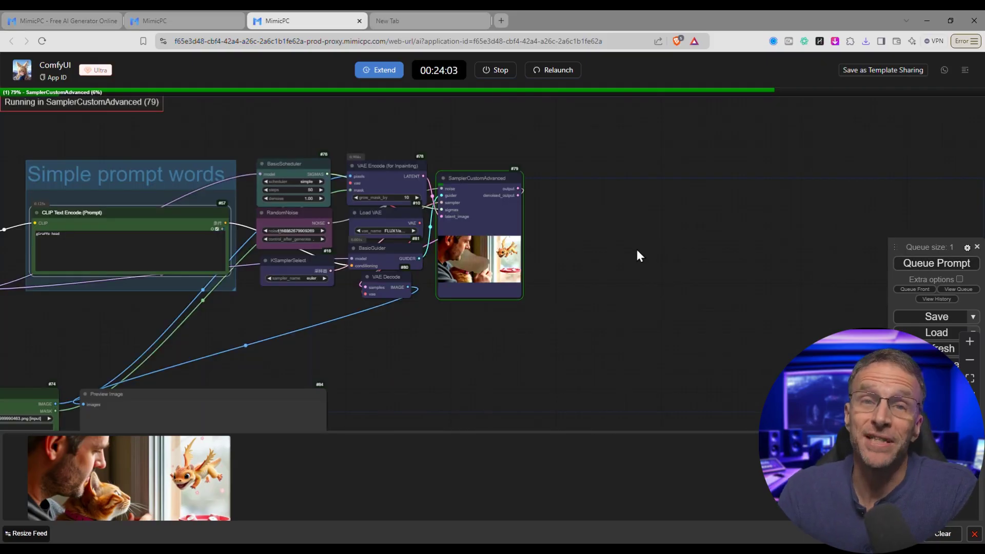
scroll(615, 248, "up", 5)
scroll(680, 301, "down", 5)
scroll(473, 323, "up", 10)
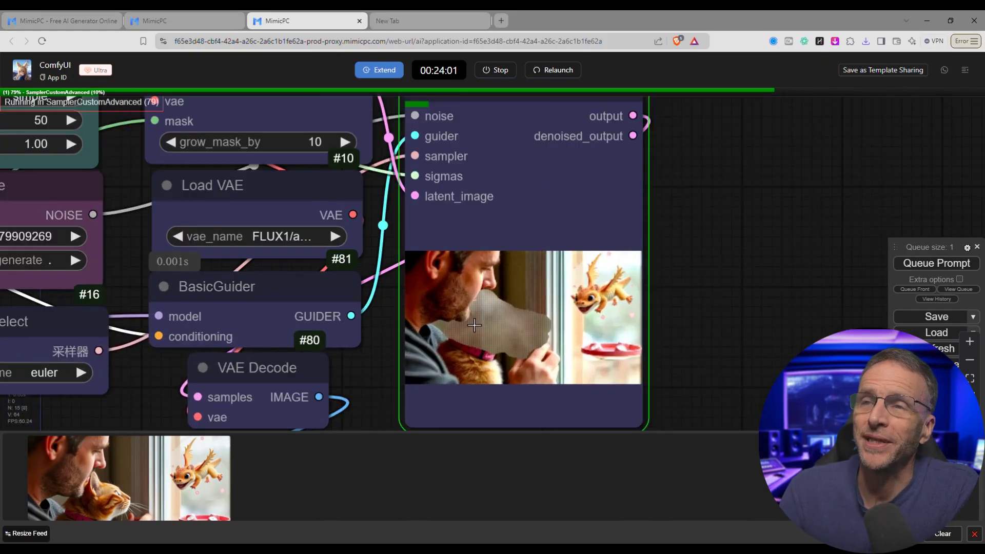
scroll(472, 323, "up", 5)
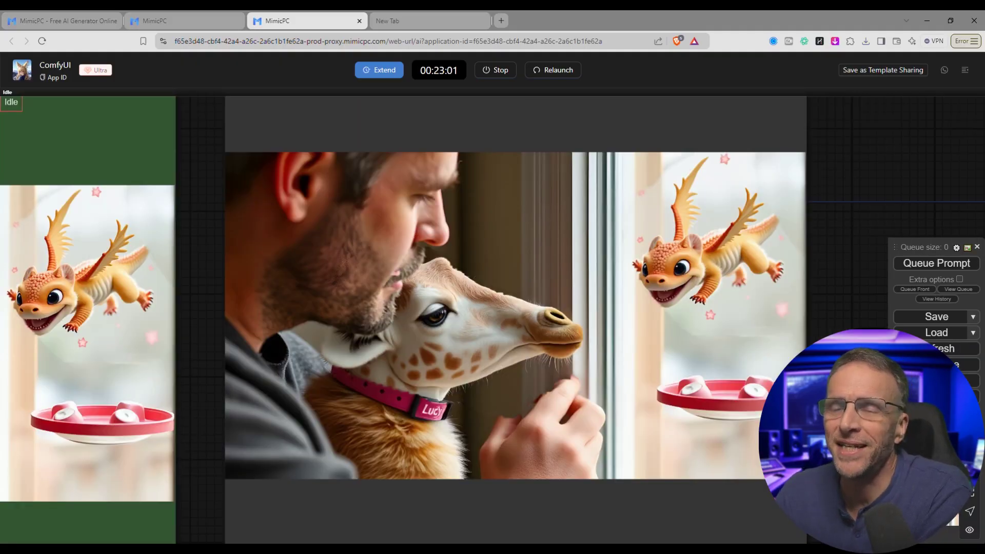
Close the ComfyUI tab and apply the Product Cutout & Background Replacement Workflow
key("ctrl+w")
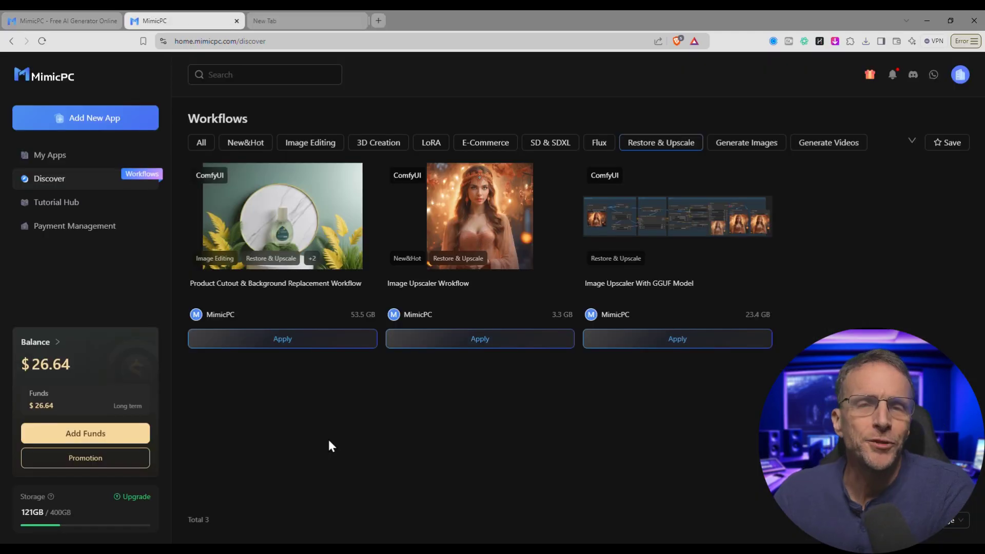
left_click(257, 340)
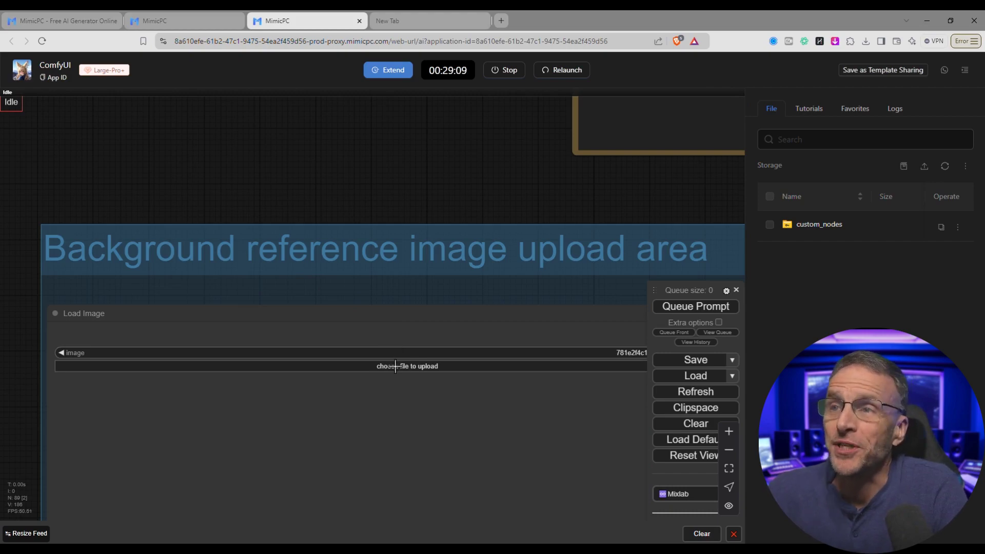
Upload the pier-and-crashing-wave photo as the background reference image and review the graph
left_click(395, 366)
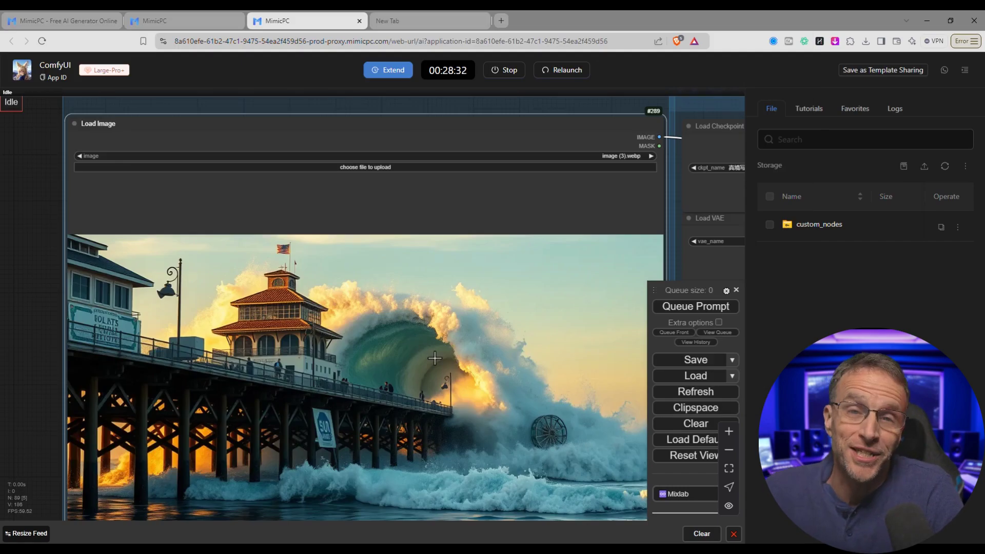
scroll(434, 358, "down", 5)
left_click_drag(436, 451, 401, 305)
scroll(338, 380, "up", 5)
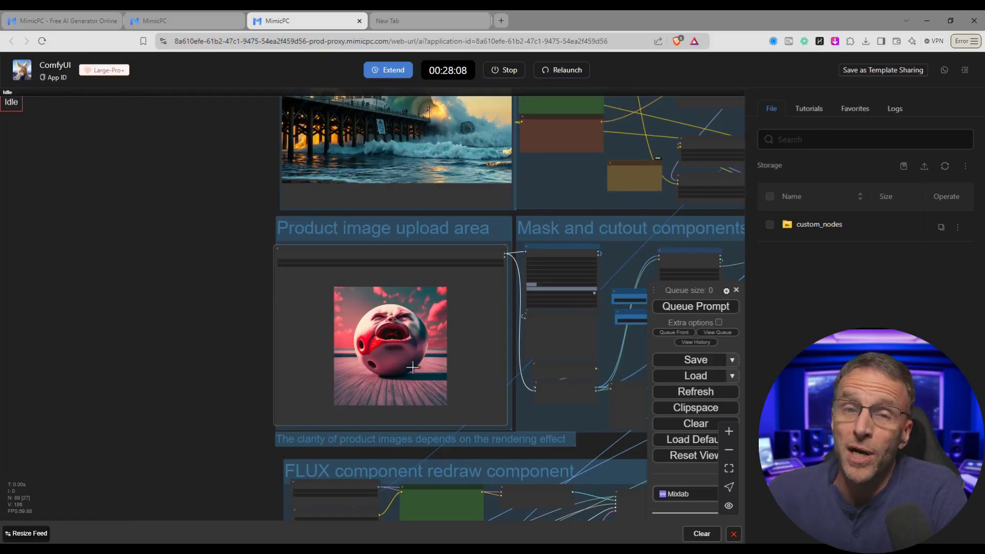
scroll(413, 368, "up", 2)
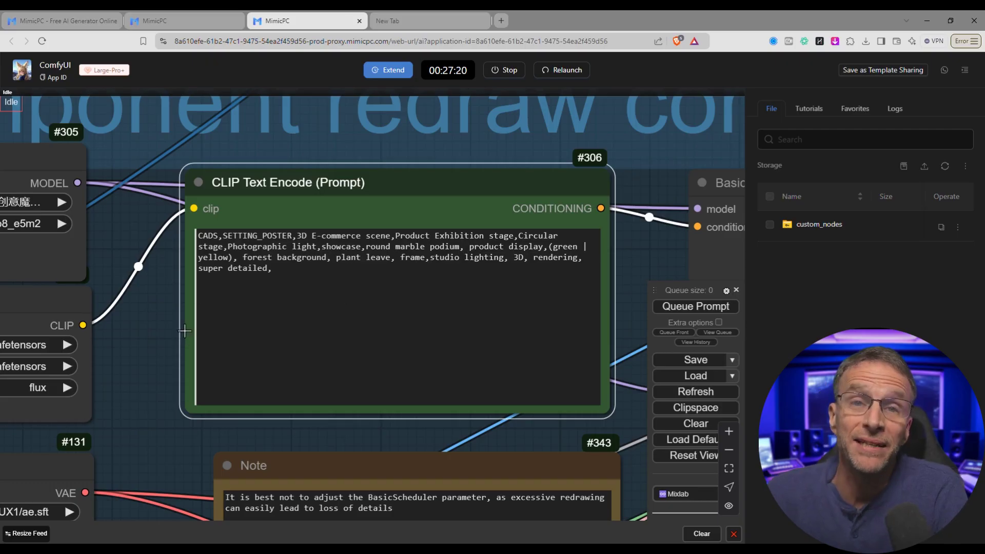
scroll(185, 331, "down", 5)
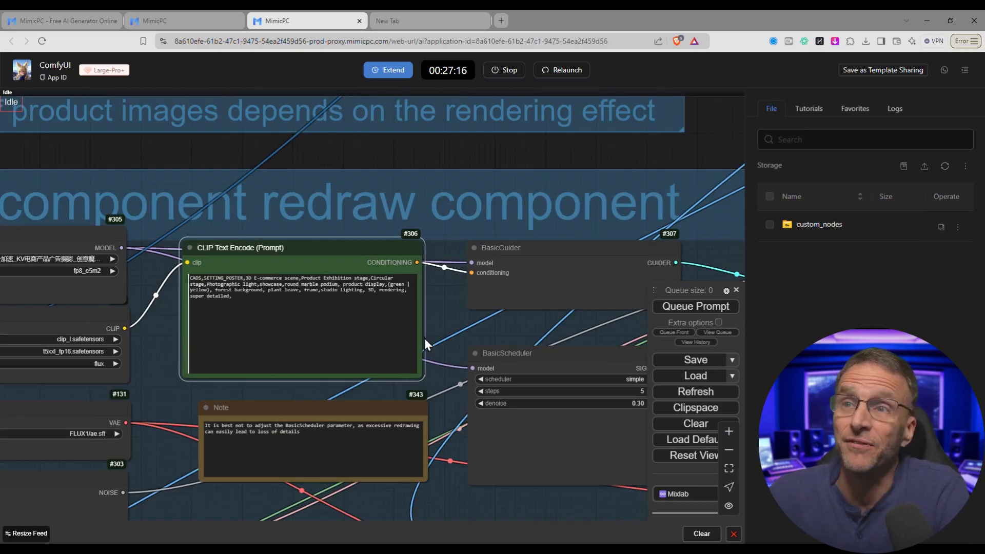
scroll(444, 321, "down", 1)
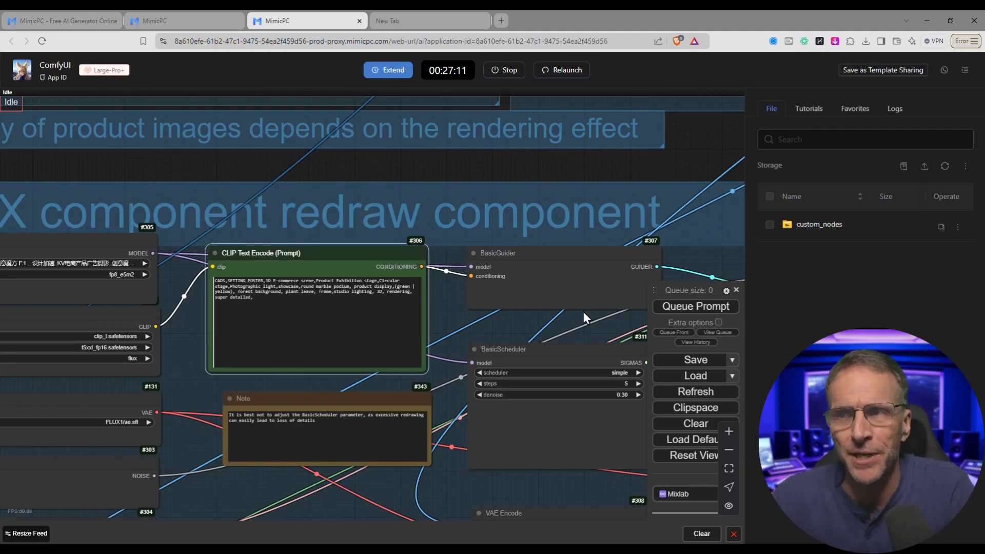
scroll(383, 325, "down", 5)
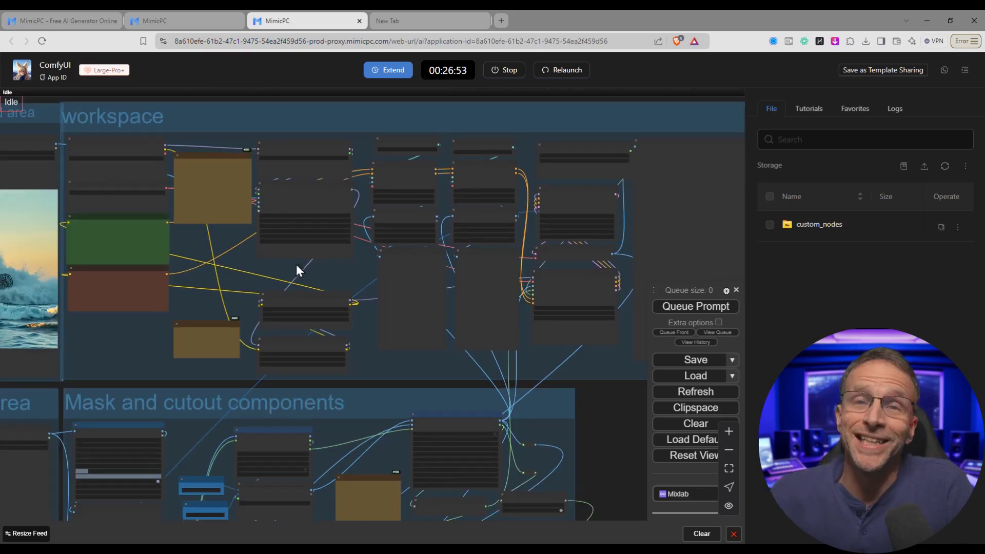
scroll(264, 204, "up", 5)
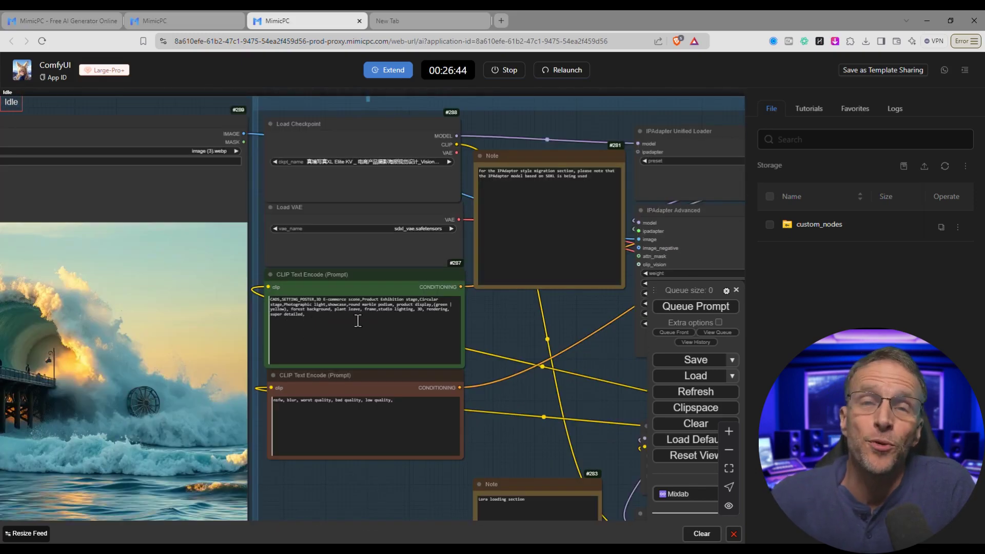
scroll(515, 327, "down", 5)
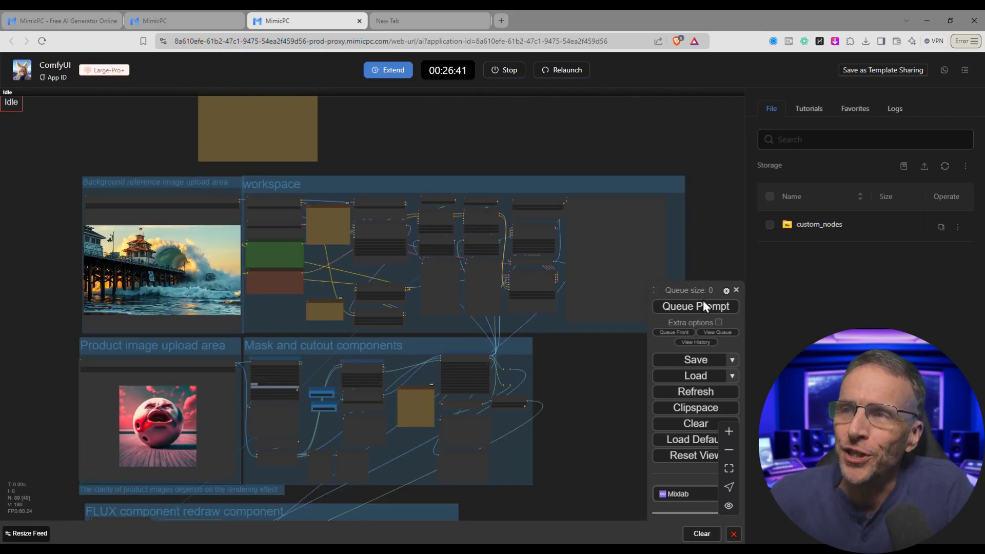
Queue the product workflow and follow the ball's mask and cutout previews toward the KSampler
left_click(704, 307)
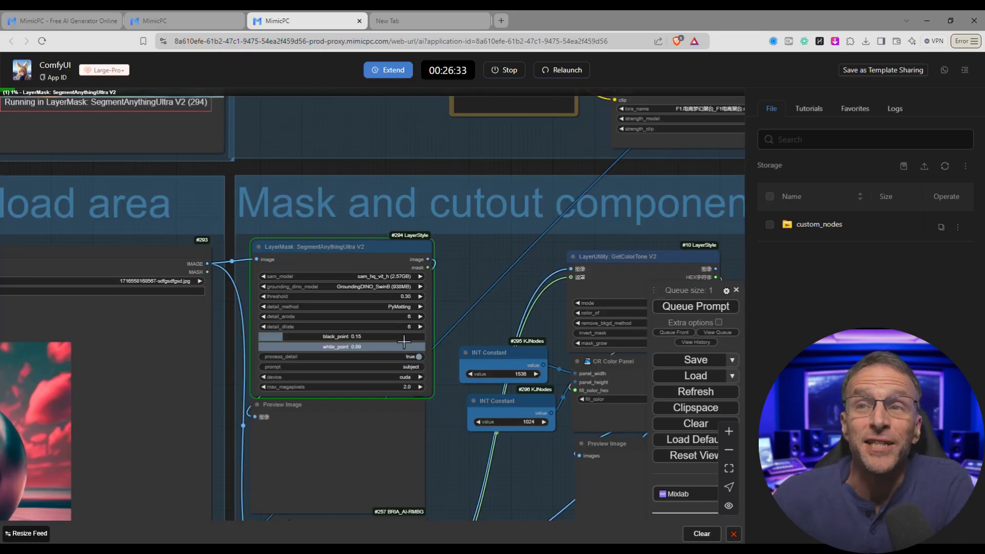
scroll(468, 304, "down", 3)
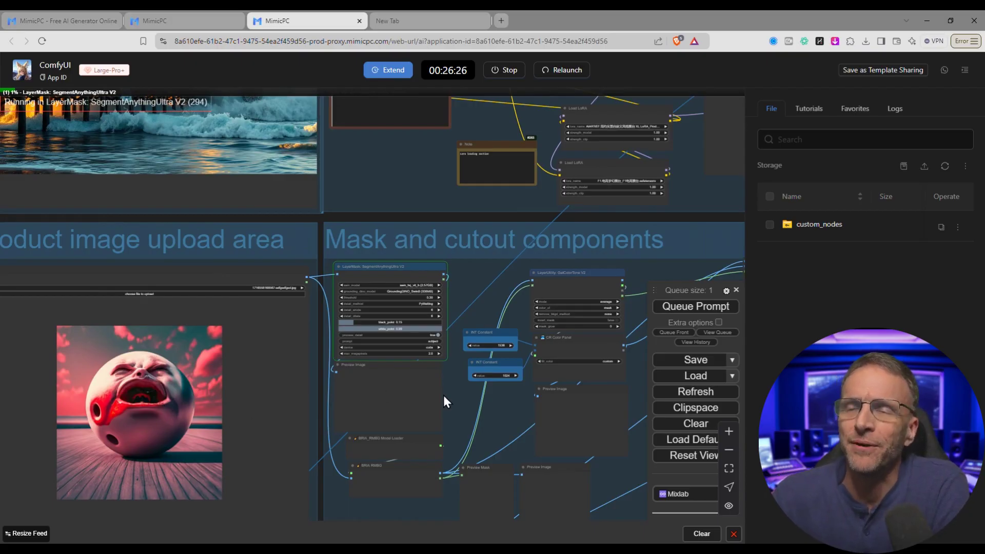
scroll(390, 339, "up", 8)
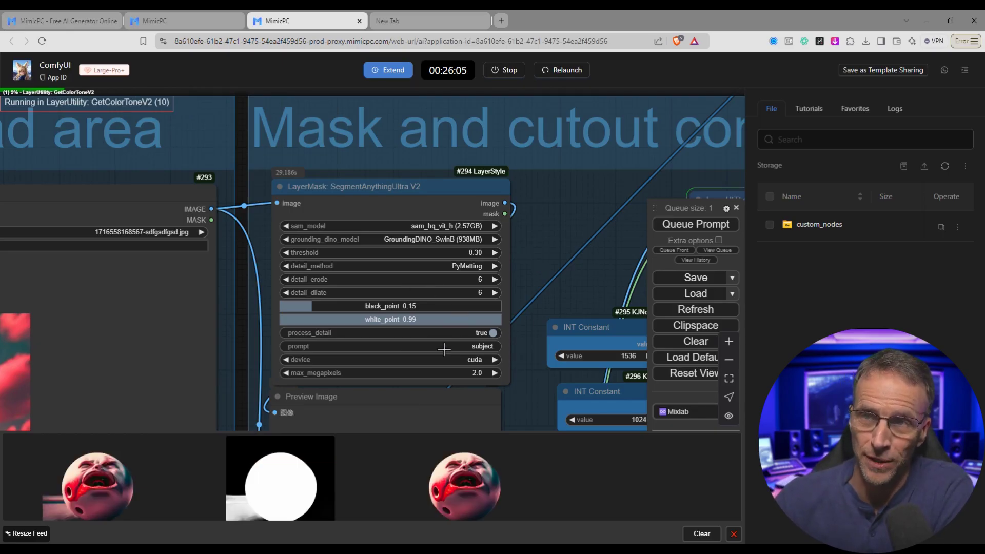
scroll(577, 281, "down", 5)
left_click_drag(518, 334, 373, 306)
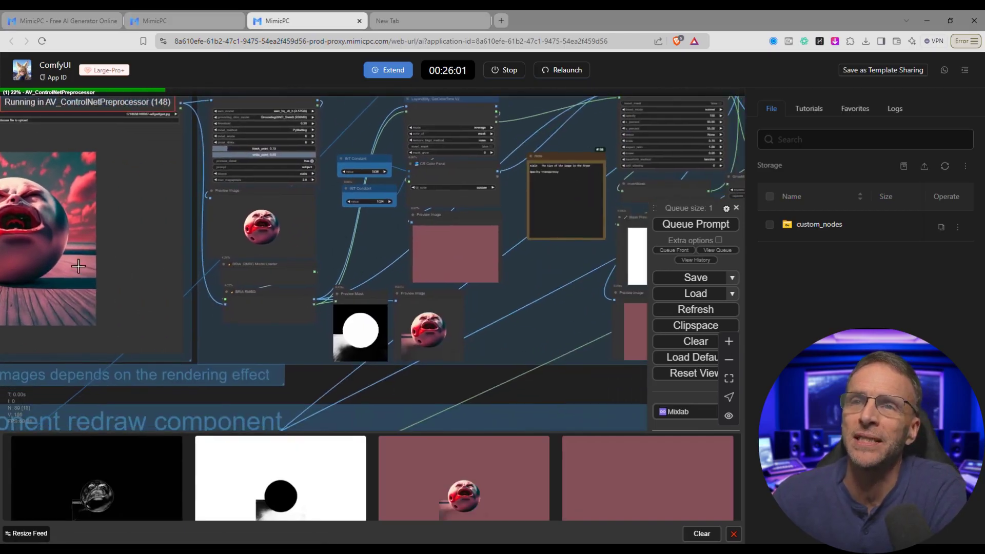
scroll(445, 334, "up", 10)
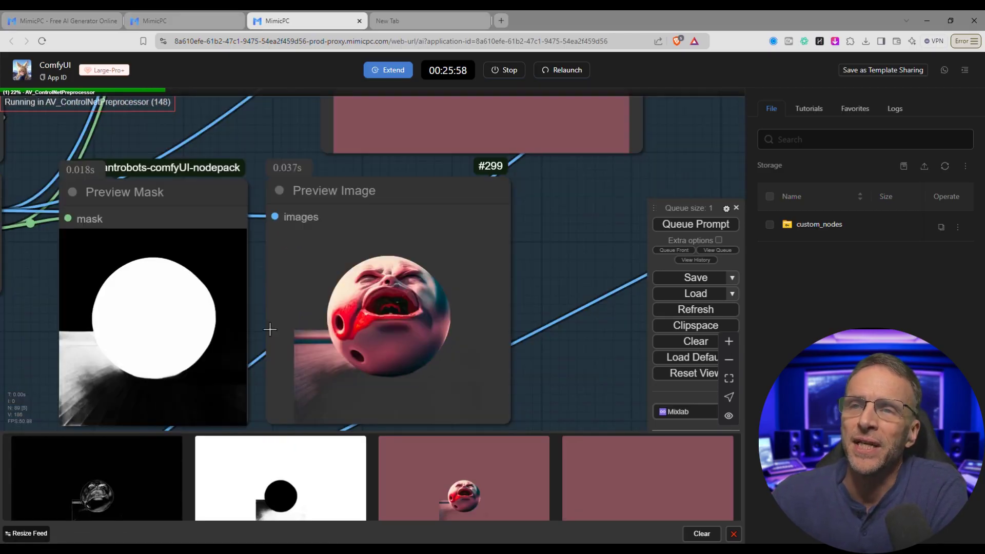
scroll(441, 265, "down", 10)
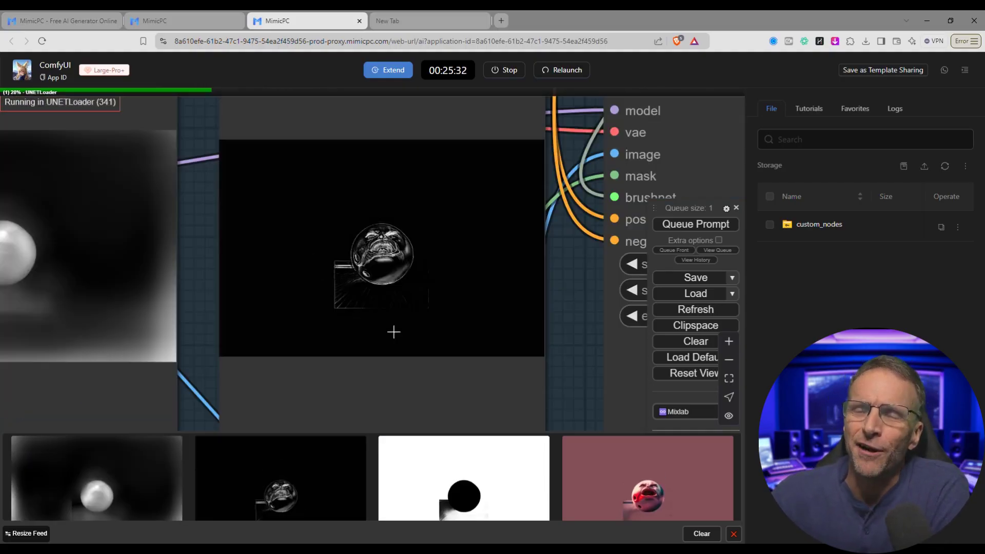
scroll(352, 290, "down", 10)
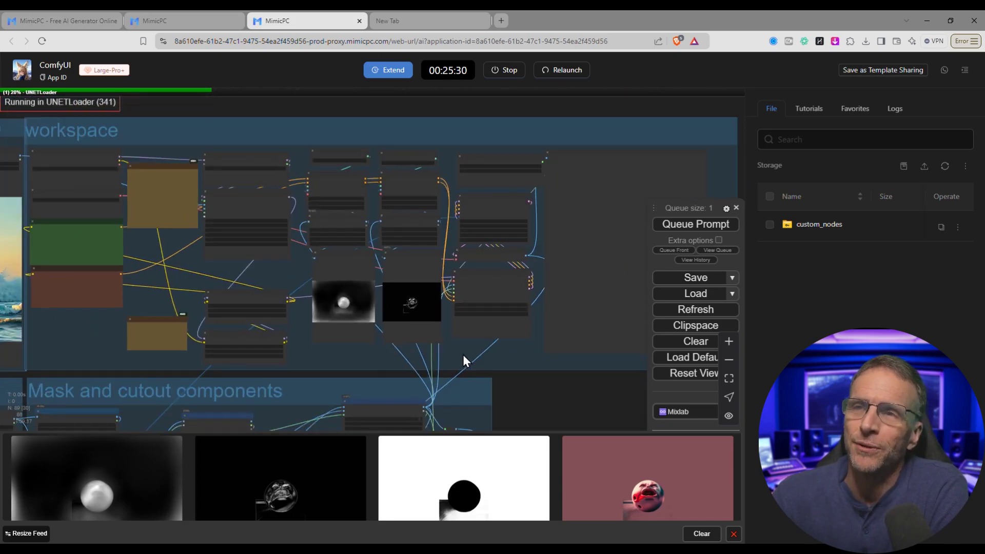
left_click_drag(457, 359, 411, 191)
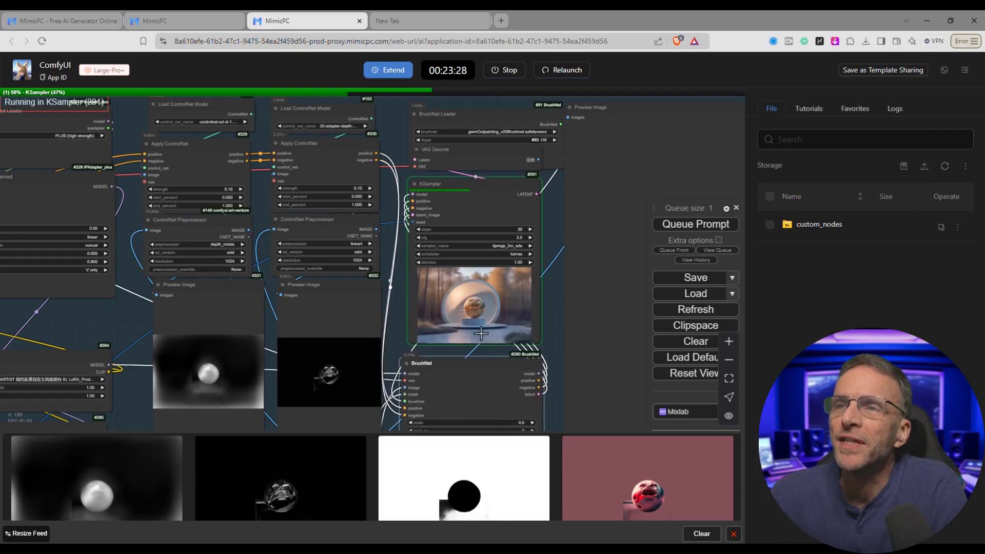
Zoom in on the KSampler preview and the positive CLIP Text Encode prompt
scroll(473, 322, "up", 5)
scroll(473, 322, "down", 3)
scroll(486, 275, "up", 2)
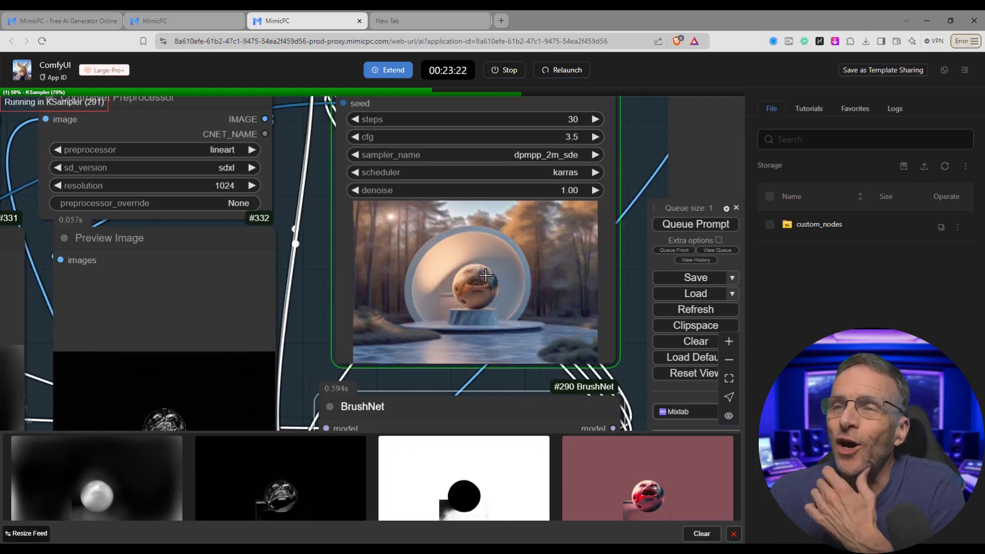
scroll(485, 275, "down", 3)
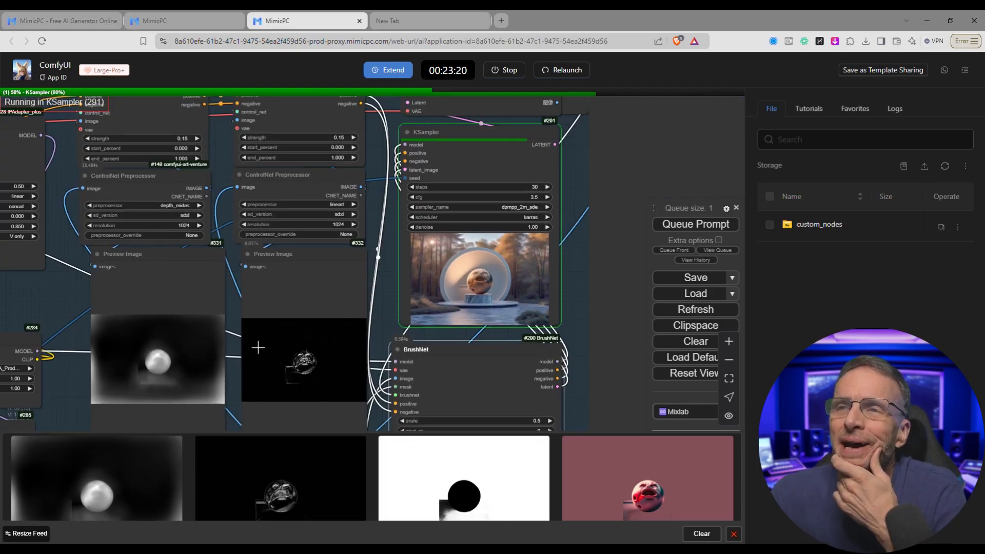
scroll(253, 344, "up", 2)
scroll(253, 344, "down", 3)
scroll(354, 299, "up", 5)
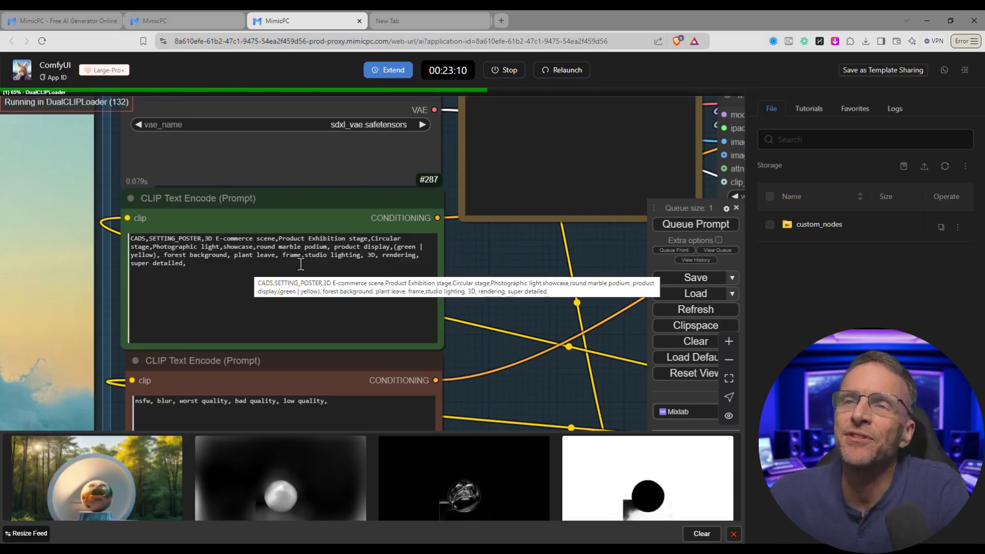
Zoom out to the workspace output and the Detail migration group
scroll(543, 285, "down", 5)
scroll(537, 298, "right", 10)
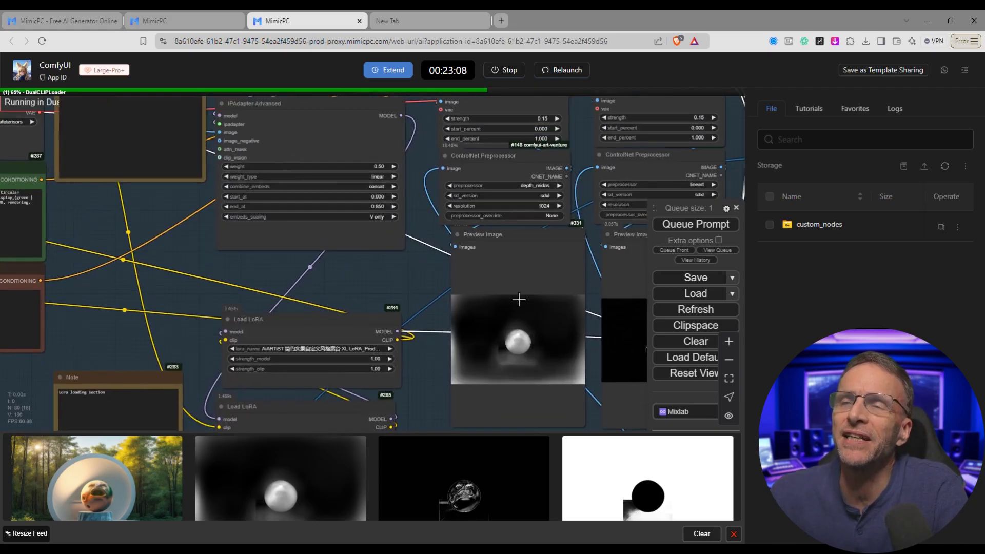
scroll(537, 298, "down", 3)
scroll(537, 298, "right", 10)
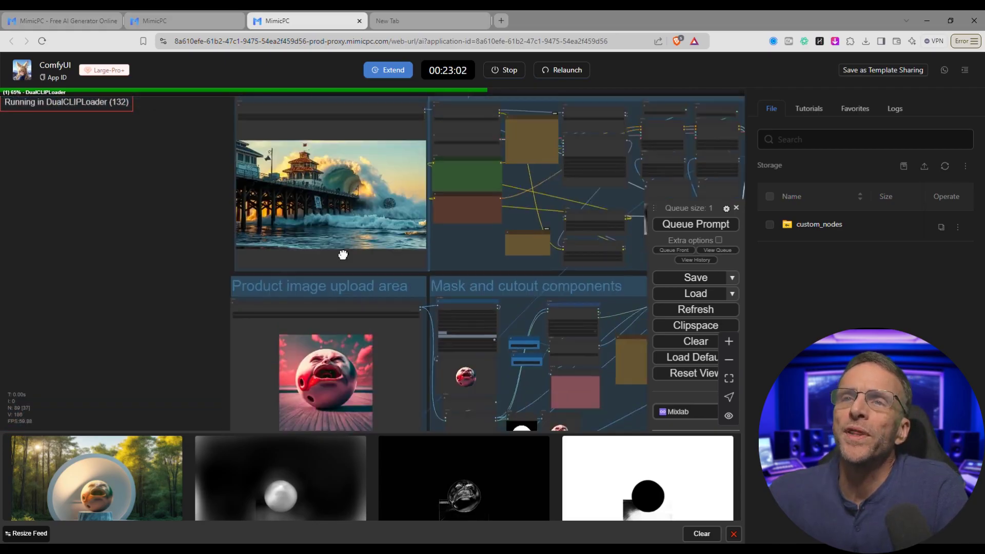
scroll(265, 421, "up", 3)
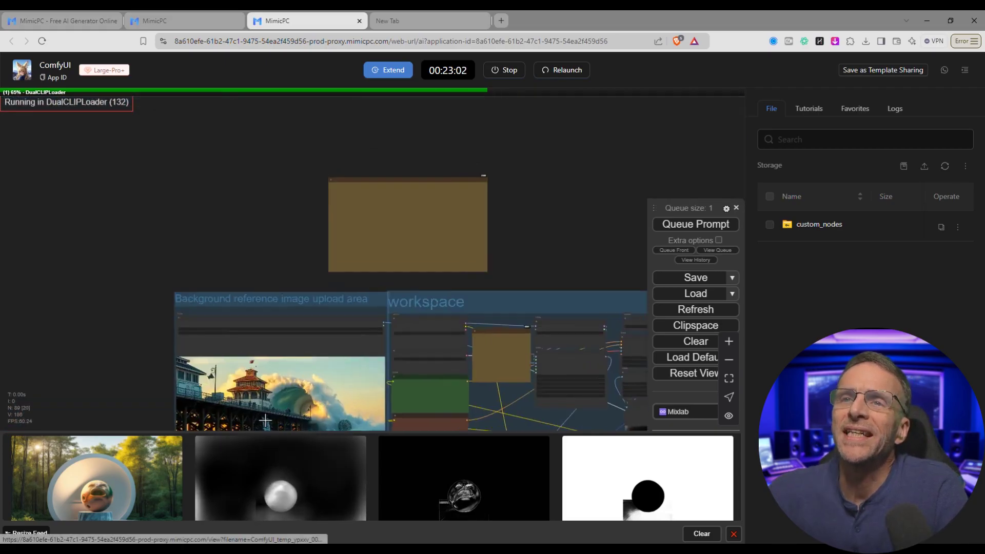
scroll(265, 420, "up", 3)
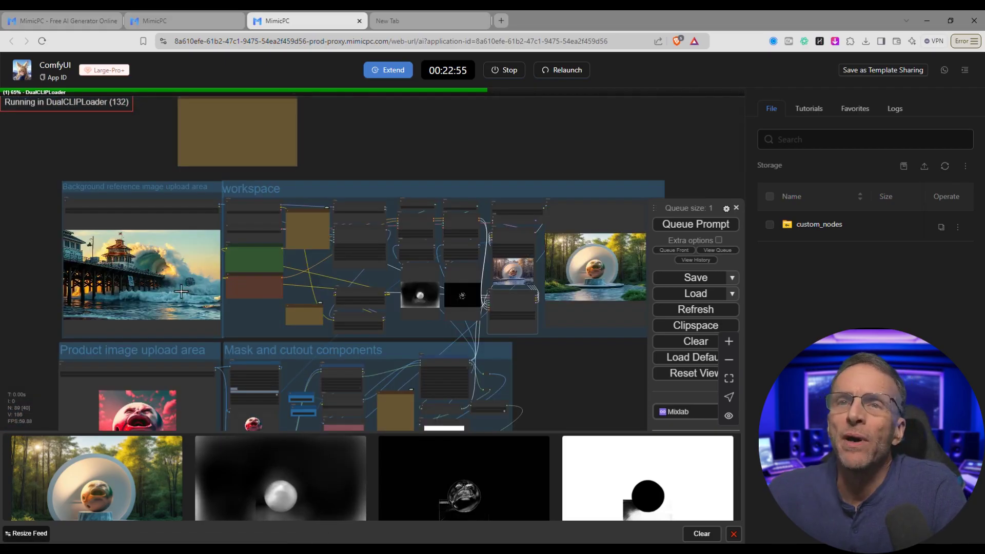
scroll(571, 230, "up", 6)
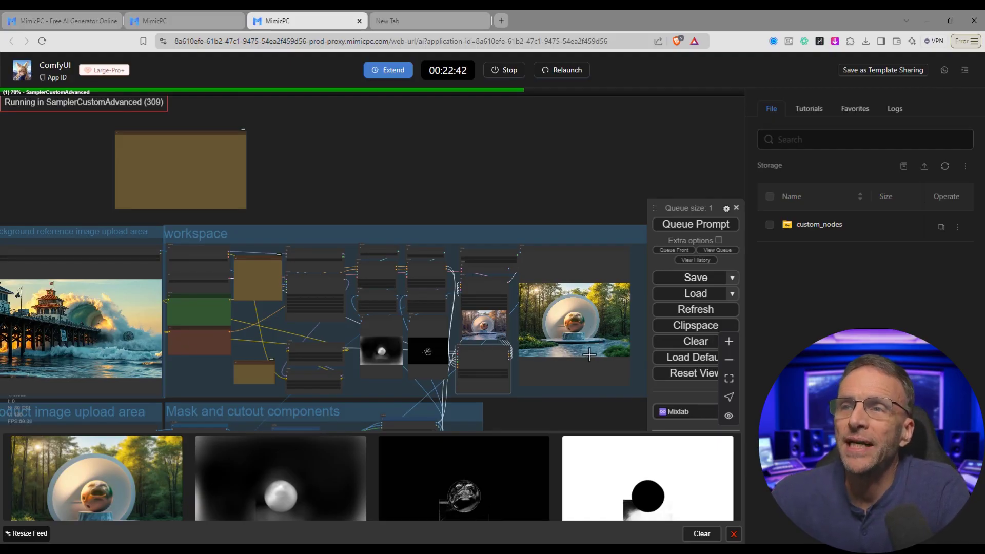
scroll(590, 354, "up", 5)
scroll(590, 354, "down", 4)
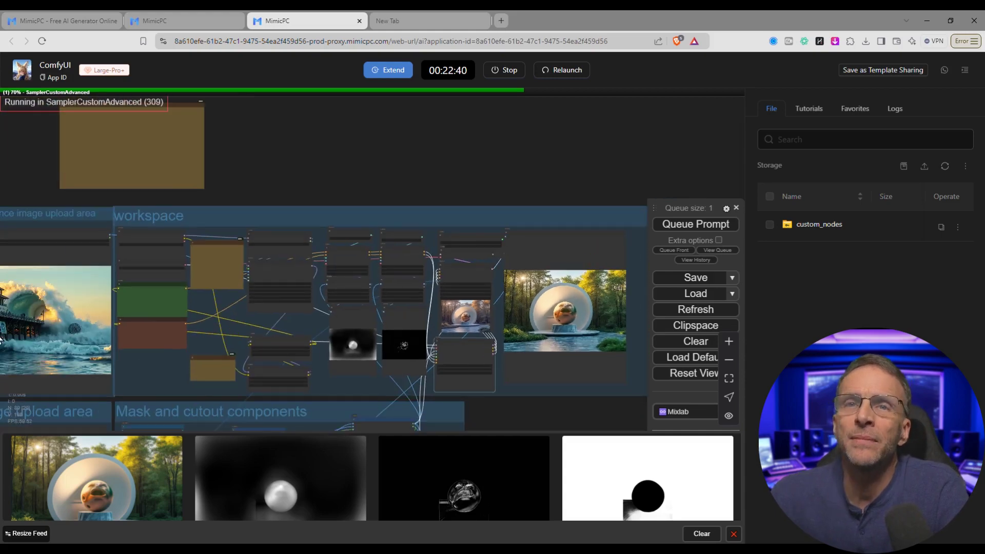
scroll(95, 344, "up", 2)
scroll(422, 348, "down", 3)
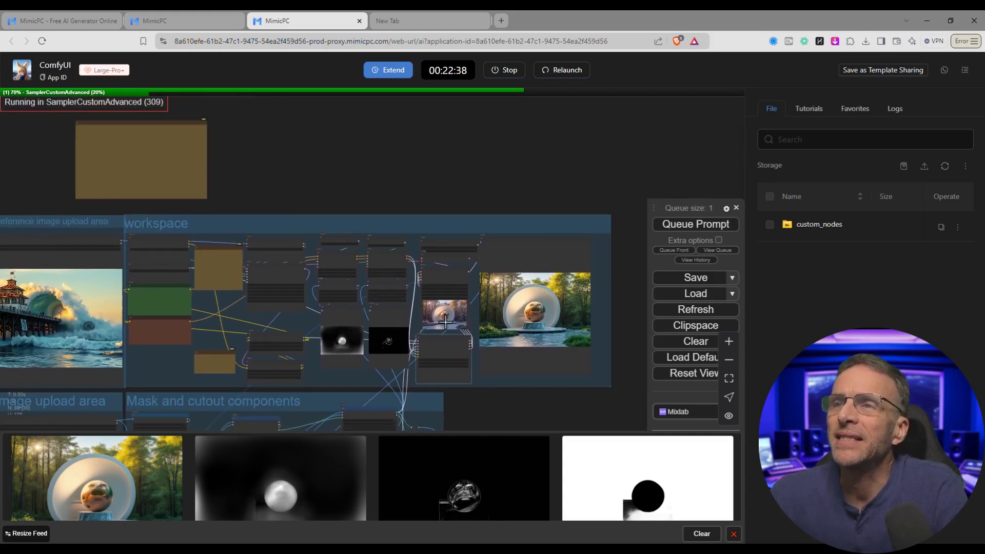
scroll(422, 348, "up", 3)
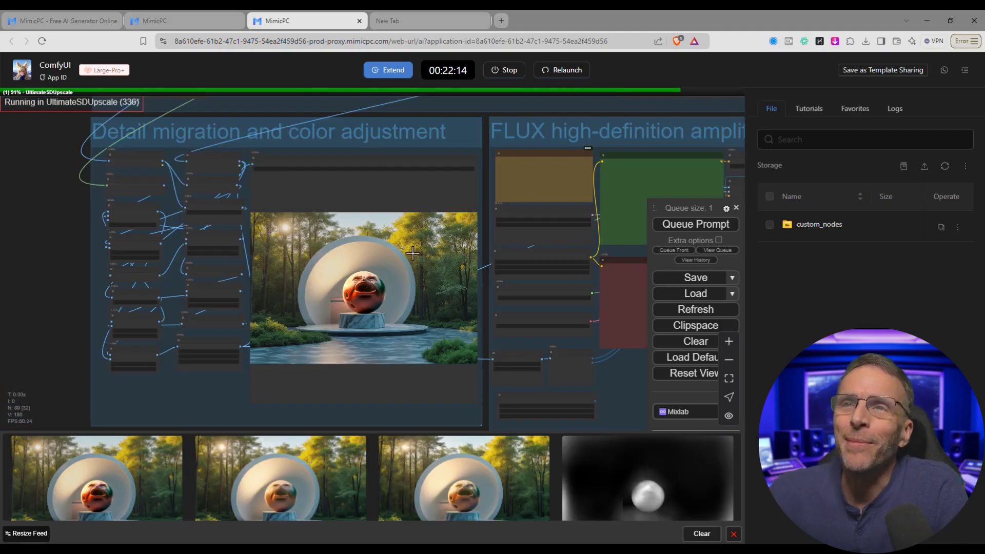
Pan past the FLUX high-definition amplification group to the background reference upload area
scroll(403, 320, "up", 4)
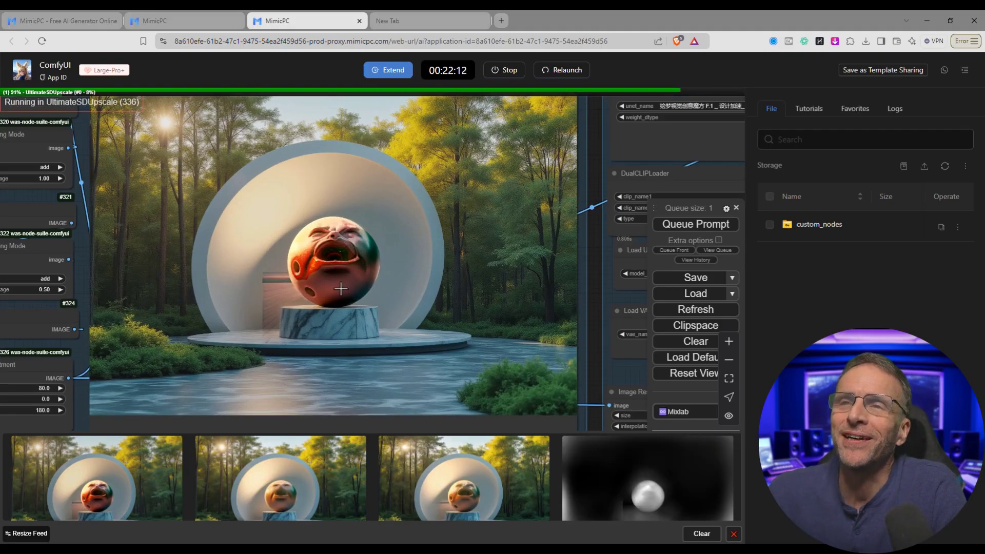
scroll(351, 288, "down", 3)
scroll(532, 251, "up", 3)
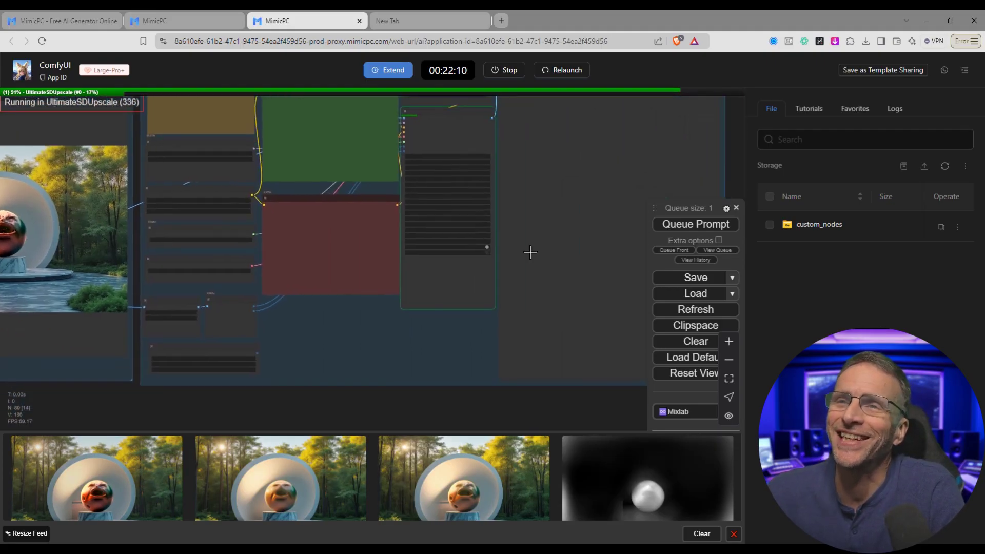
left_click_drag(532, 251, 268, 208)
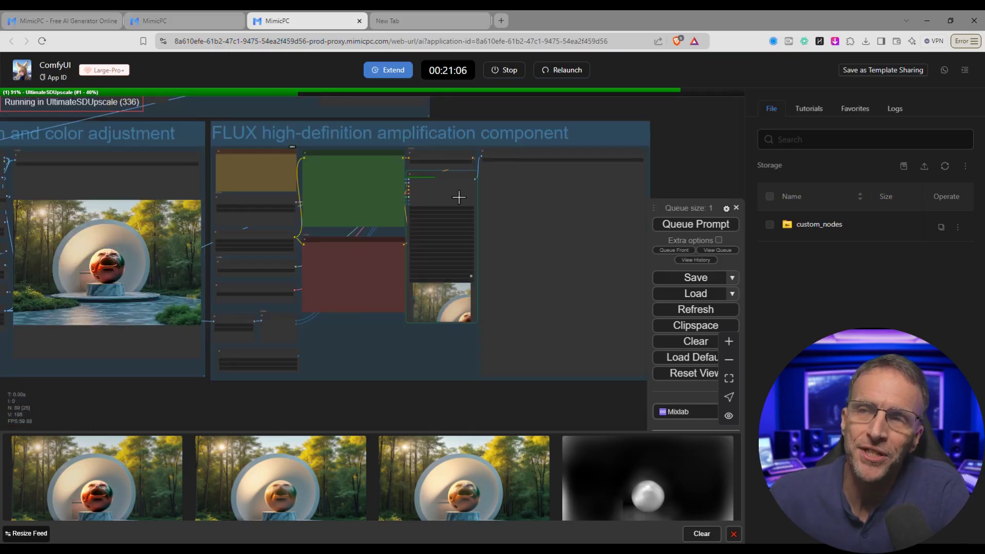
scroll(459, 197, "down", 5)
scroll(459, 197, "up", 3)
left_click_drag(359, 140, 276, 257)
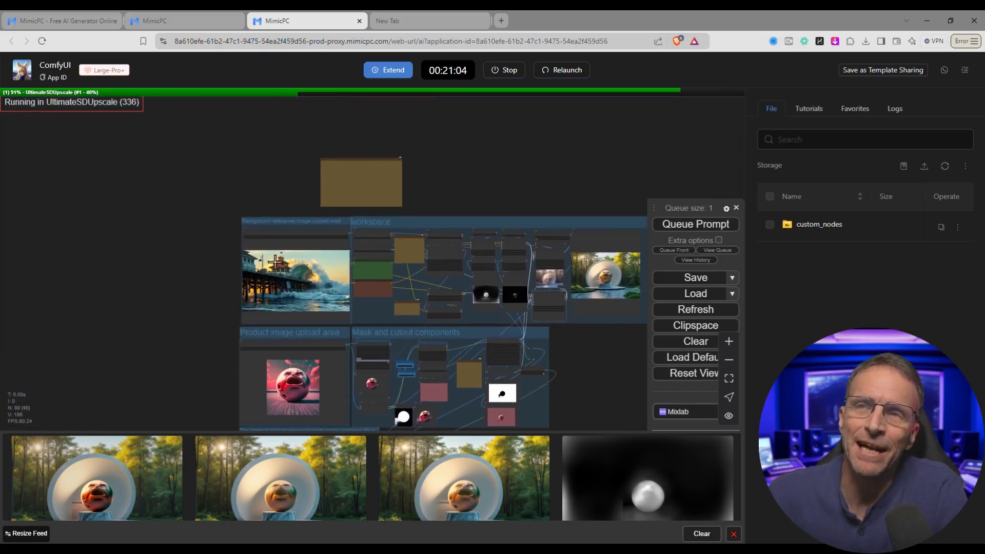
scroll(276, 257, "up", 10)
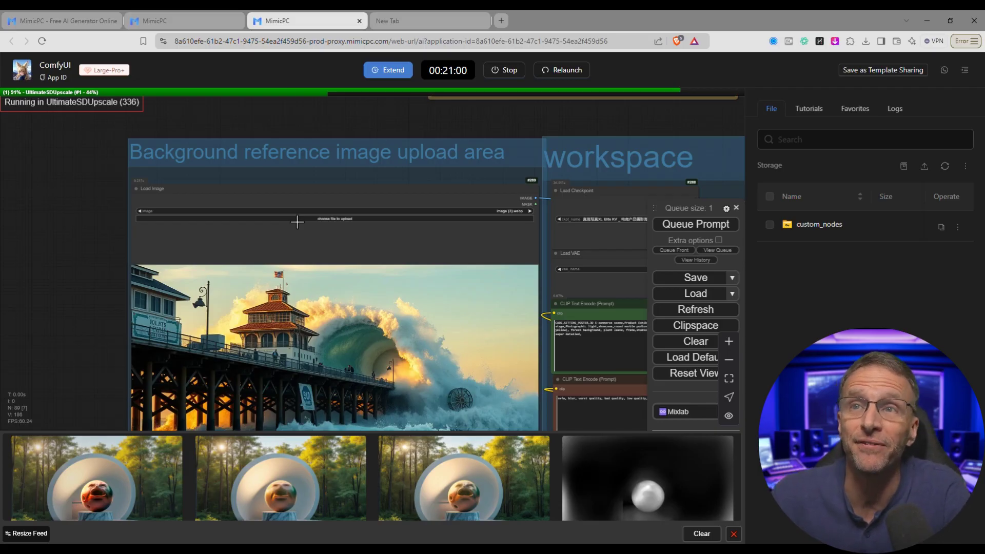
Upload a new background reference image into the Load Image node for a second run
left_click(297, 222)
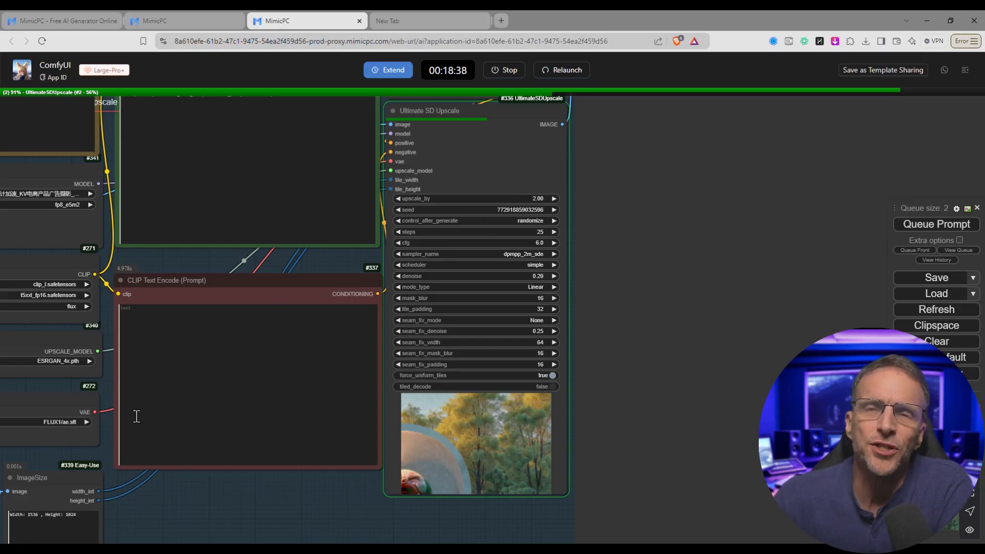
scroll(187, 494, "down", 2)
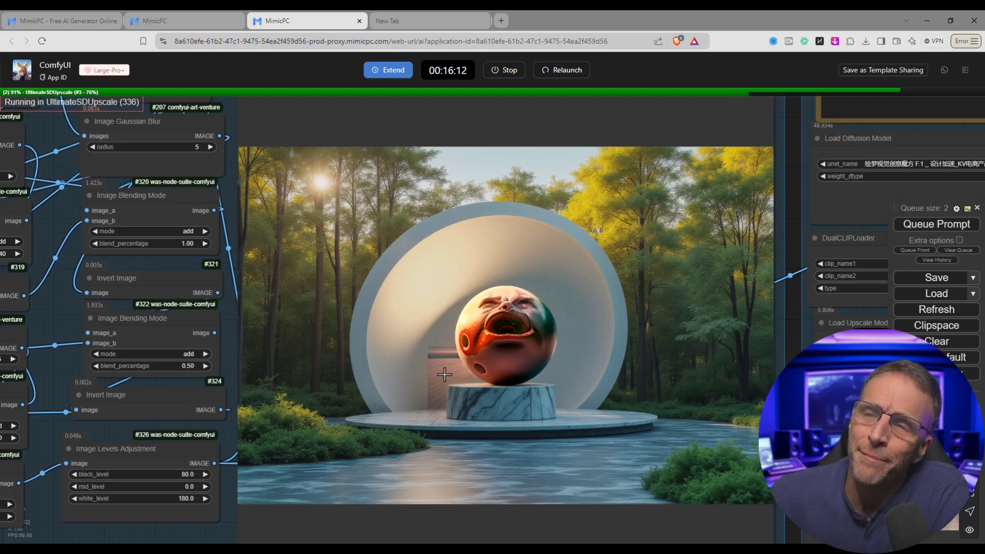
Zoom into the final upscaled output and Preview Mask while the second run renders
scroll(438, 365, "down", 5)
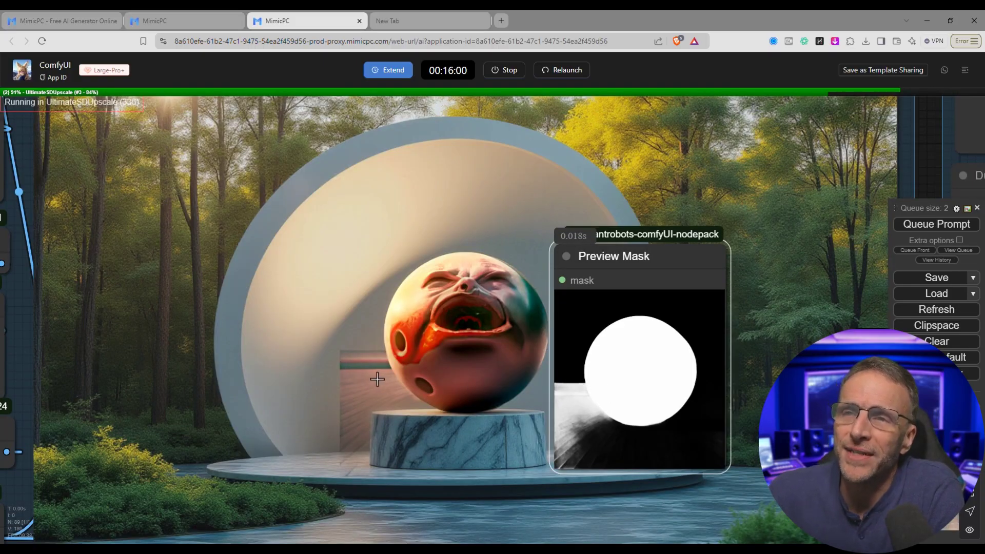
scroll(574, 417, "down", 5)
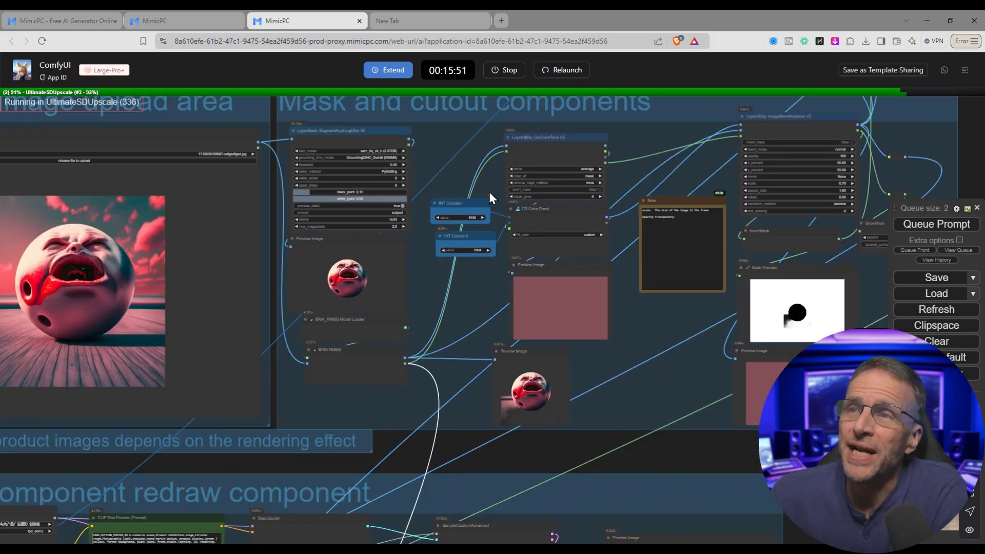
scroll(416, 177, "up", 2)
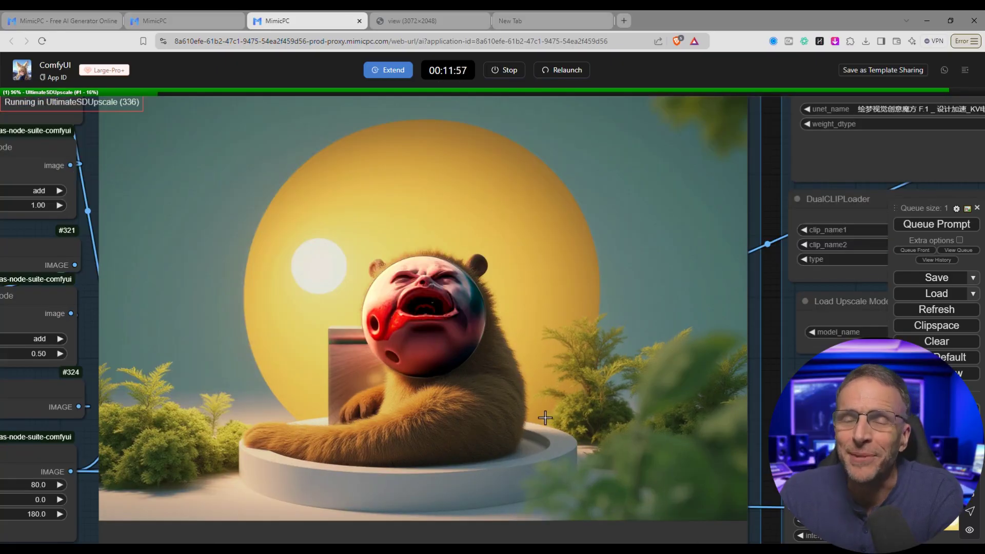
Zoom between the snowy reference in the Load Image node and the rerun podium output to compare them
scroll(513, 420, "down", 5)
scroll(513, 421, "up", 3)
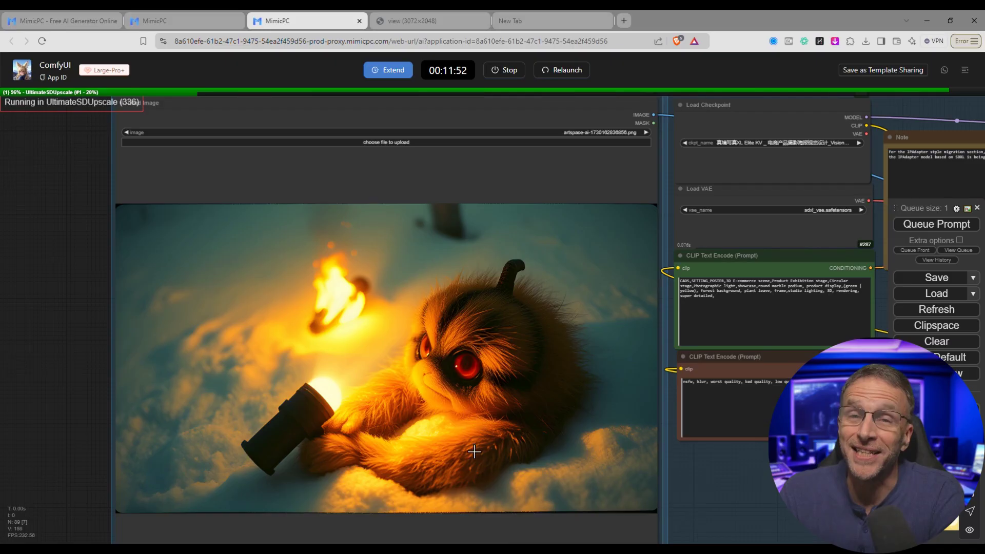
scroll(474, 451, "down", 5)
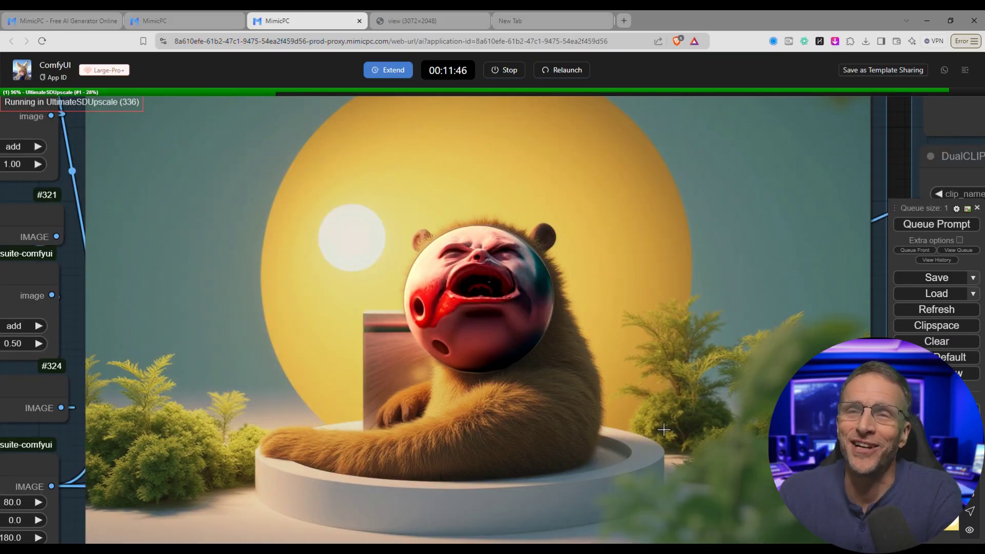